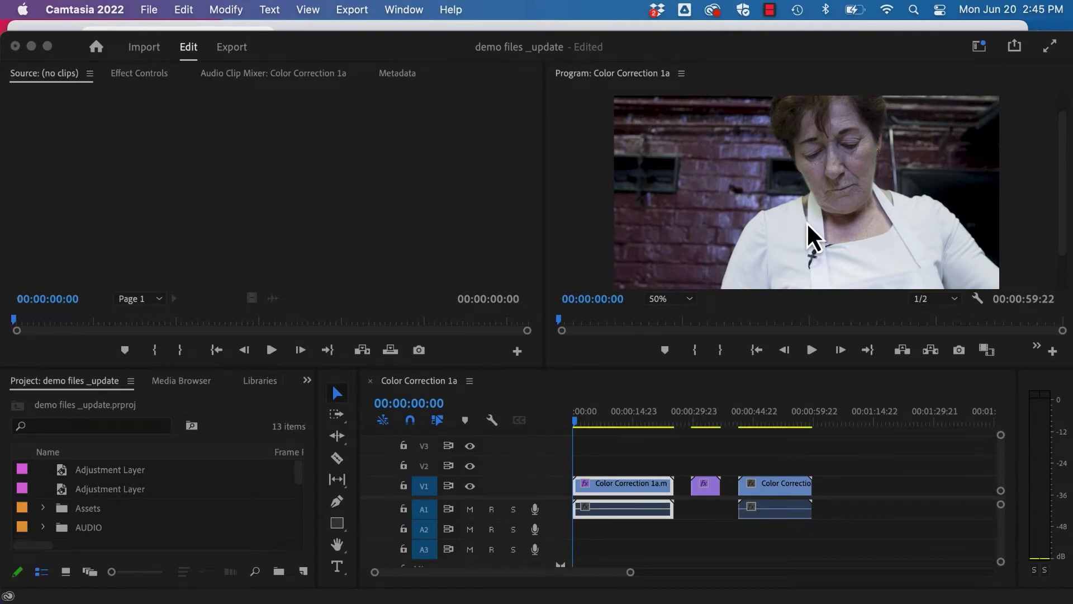
Switch to the Color workspace and reset it to its saved layout.
left_click(982, 49)
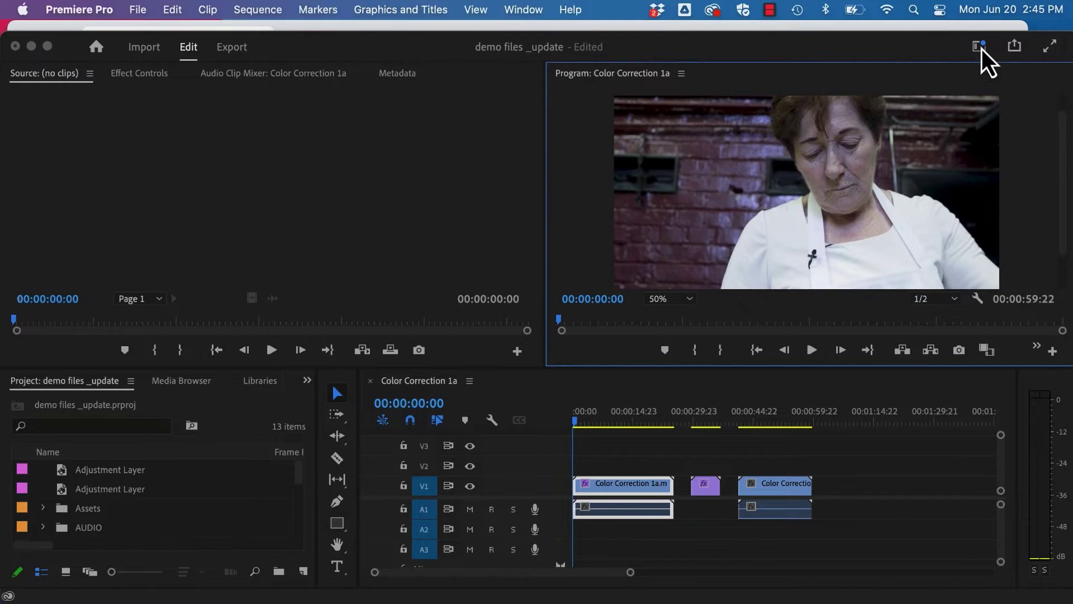
left_click(980, 47)
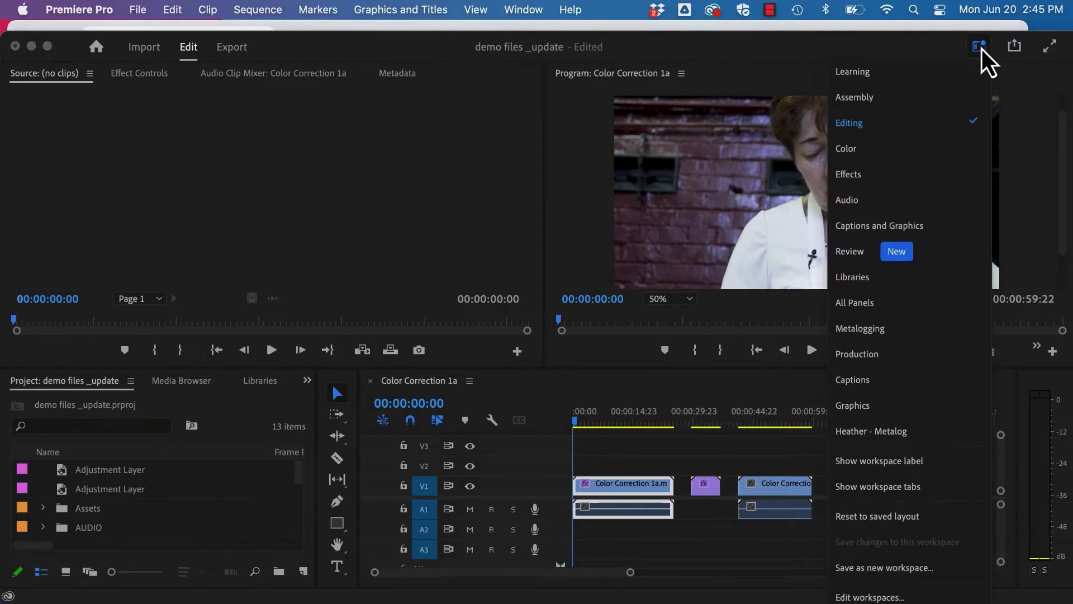
left_click(870, 148)
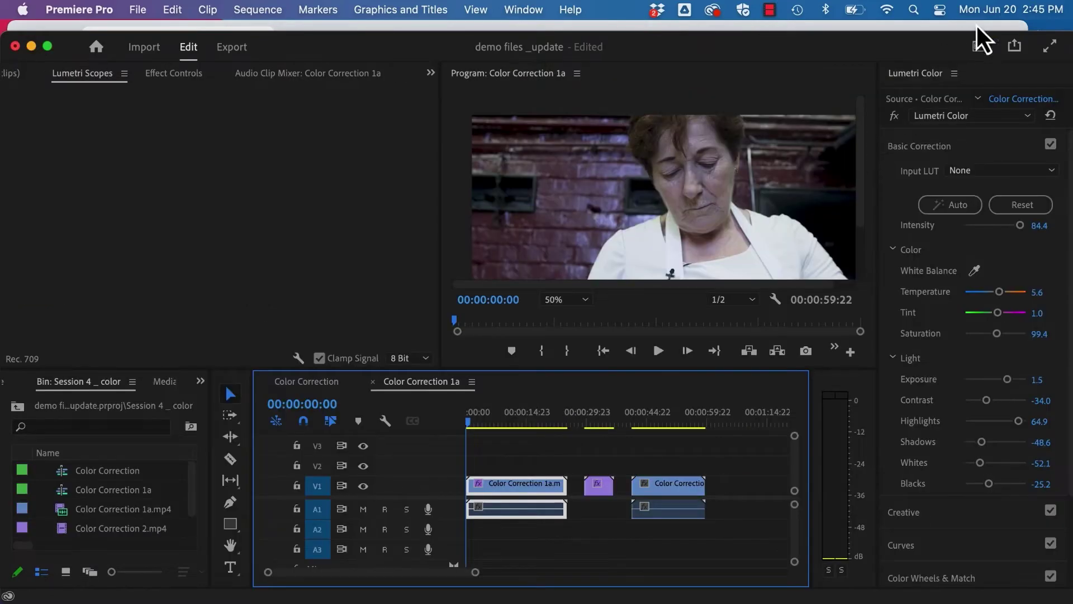
left_click(981, 44)
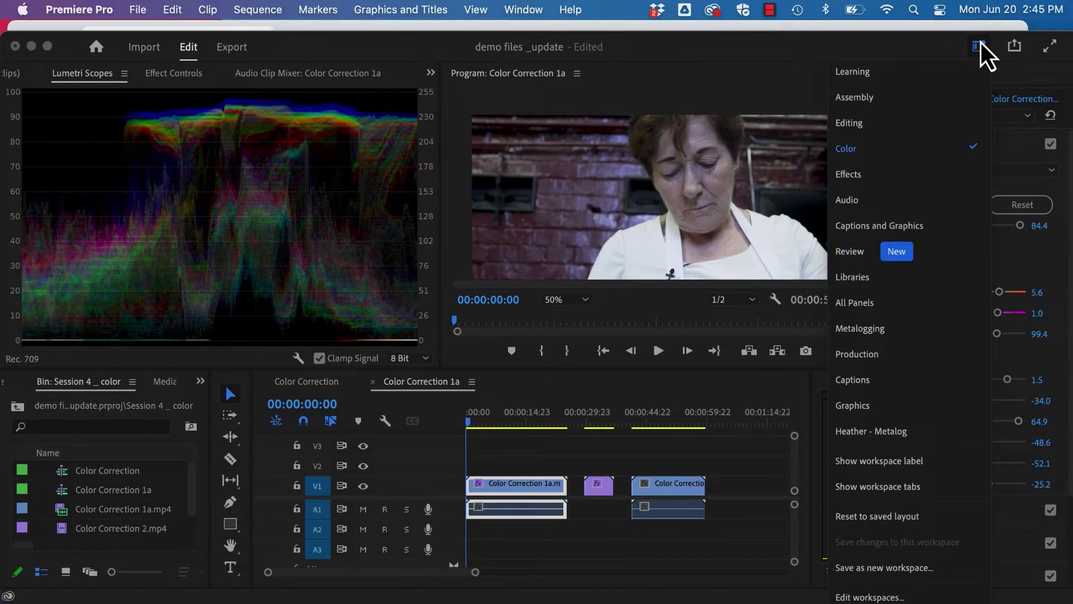
left_click(899, 517)
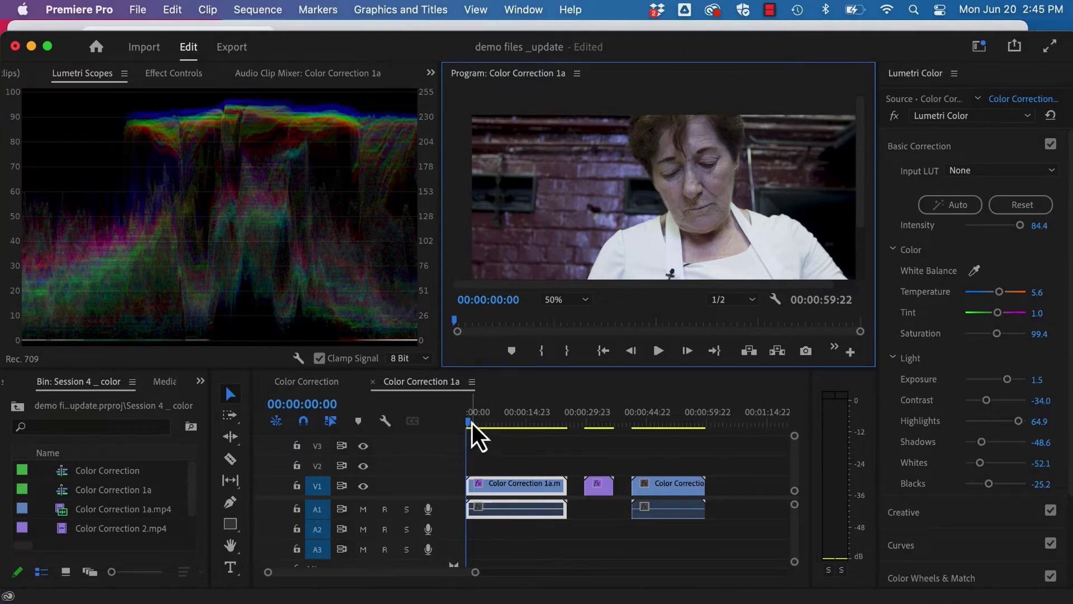
left_click_drag(468, 424, 651, 428)
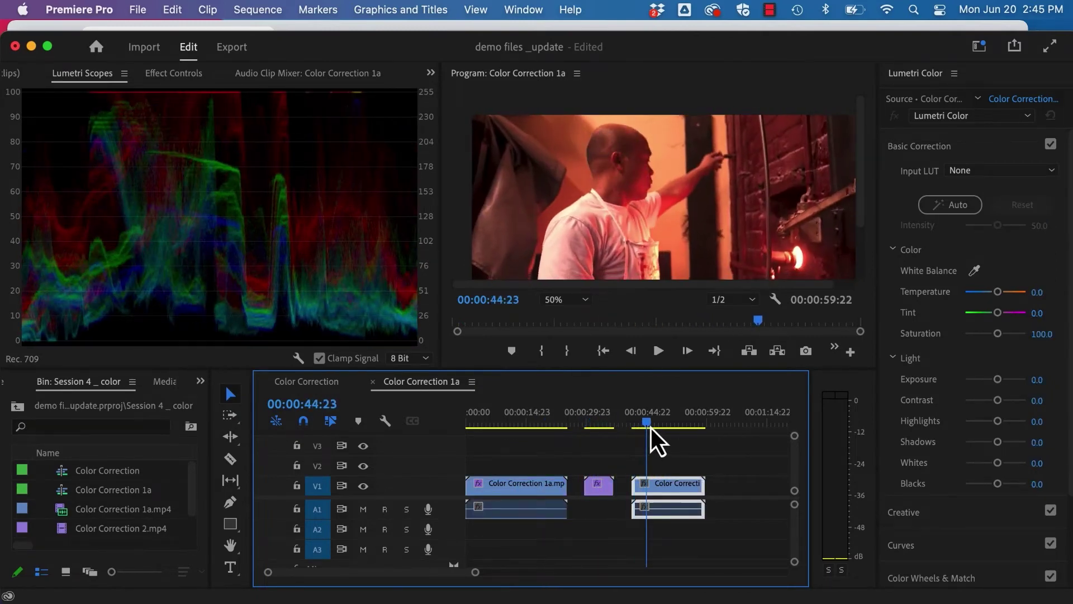
left_click(328, 384)
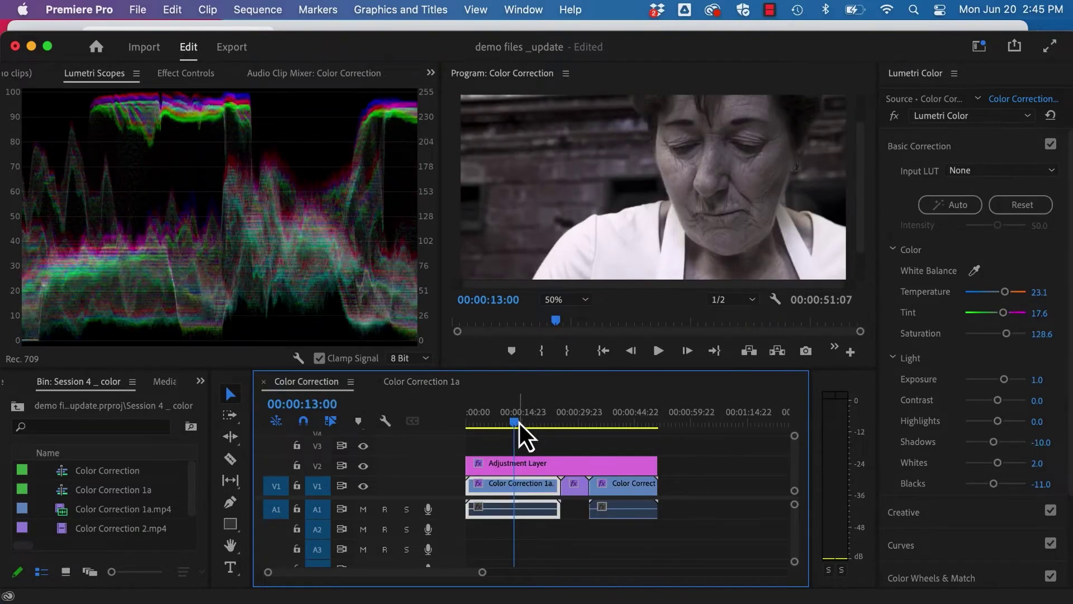
left_click_drag(518, 424, 614, 434)
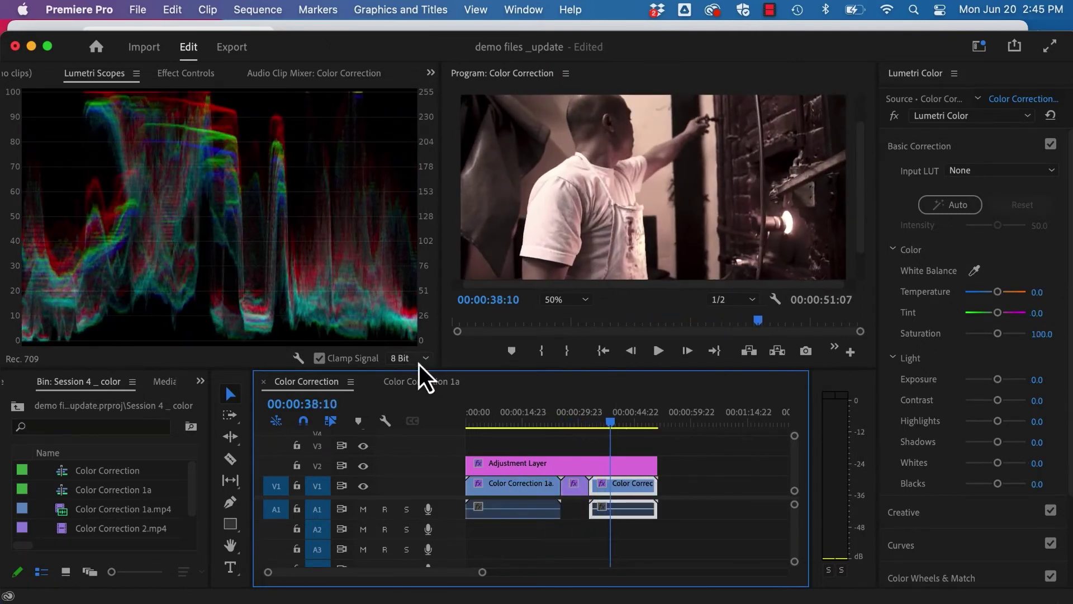
left_click(427, 384)
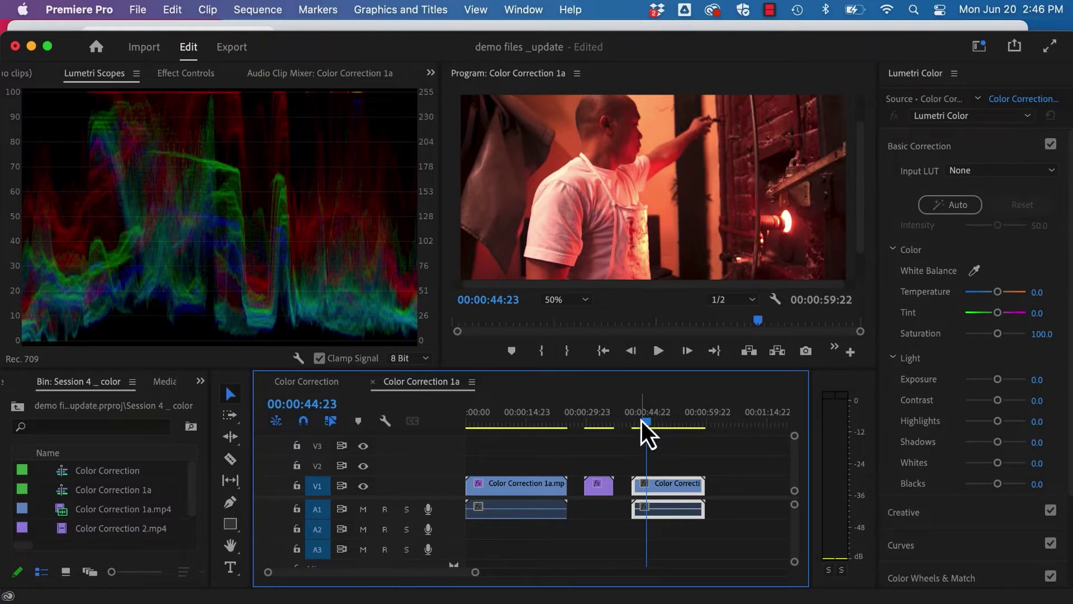
Return to the woman's clip around 00:00:11:19 and set the Lumetri waveform type to Luma.
left_click_drag(648, 423, 516, 444)
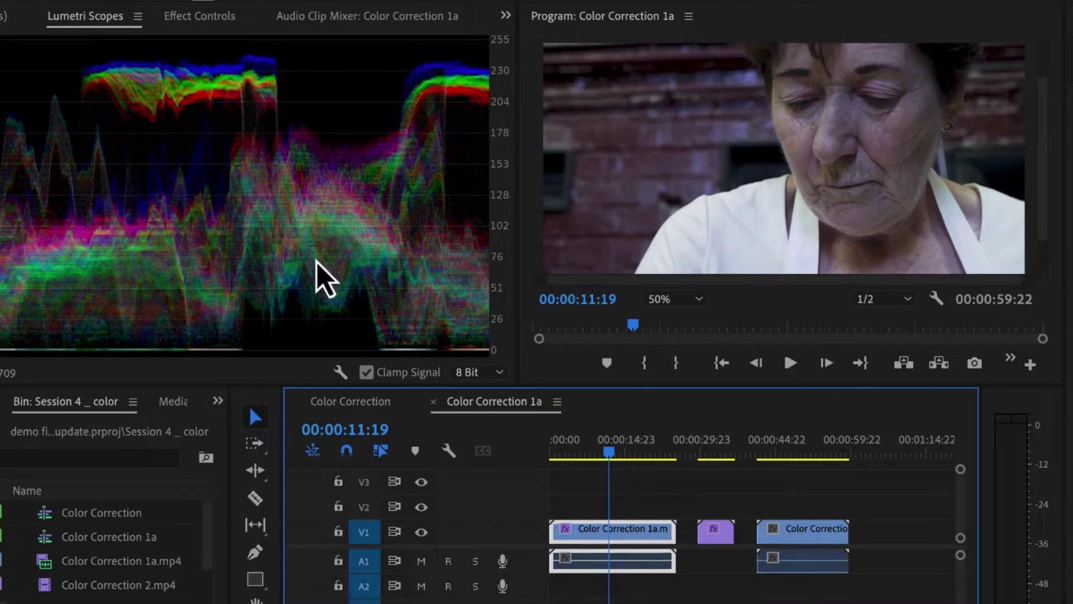
left_click(340, 372)
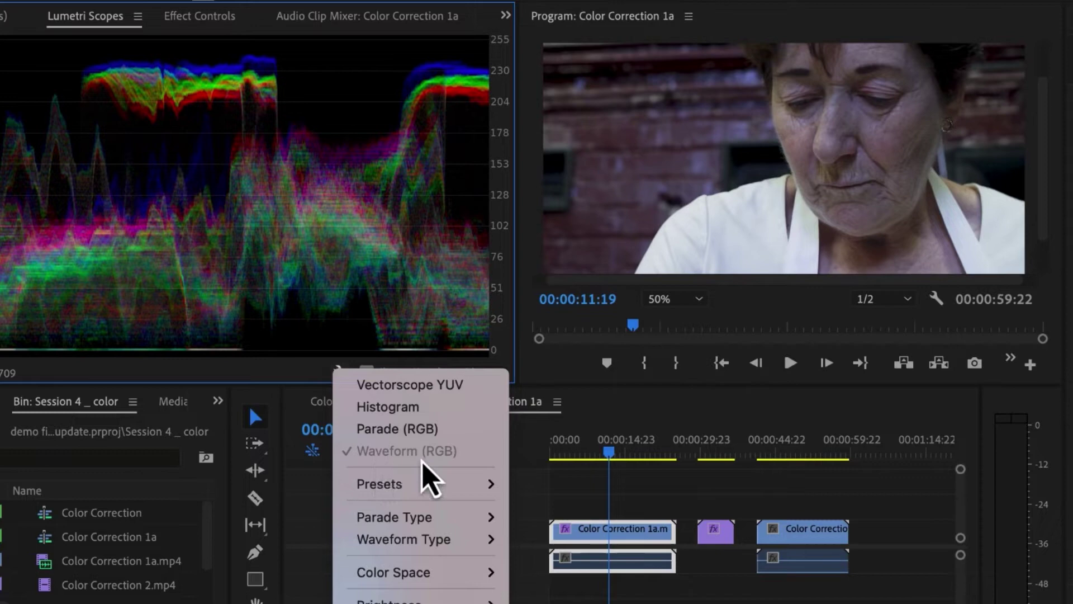
mouse_move(456, 541)
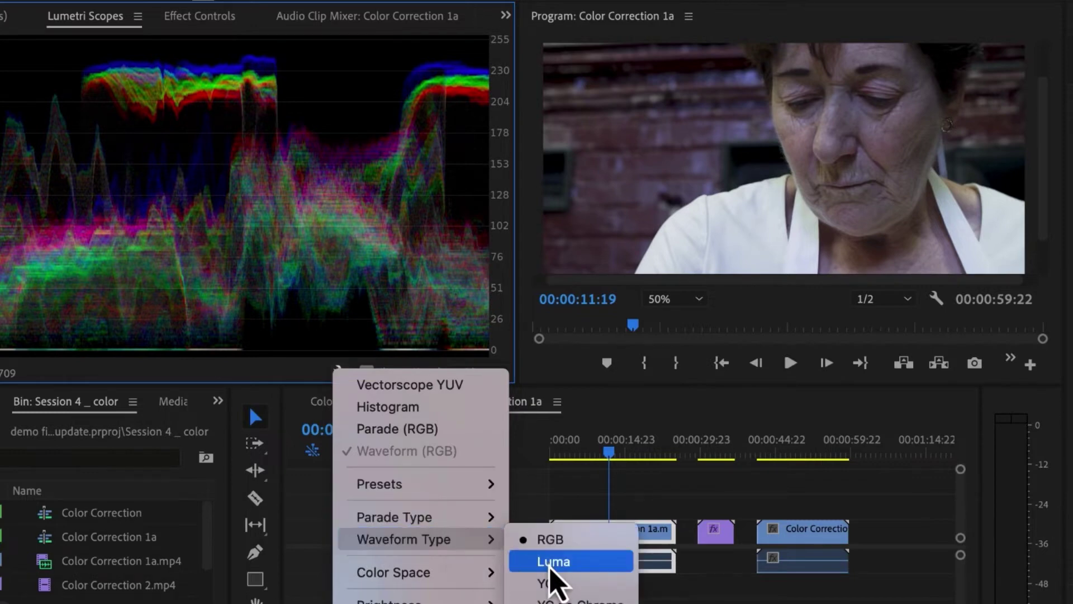
left_click(541, 562)
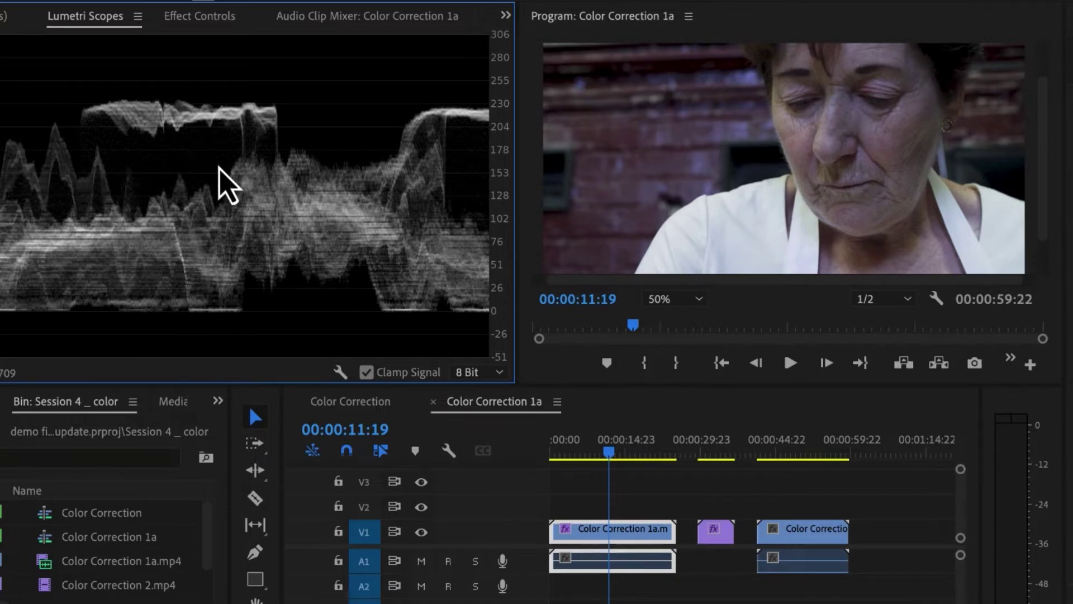
Add a Parade (RGB) scope and a Vectorscope YUV to the Lumetri Scopes panel.
left_click(340, 371)
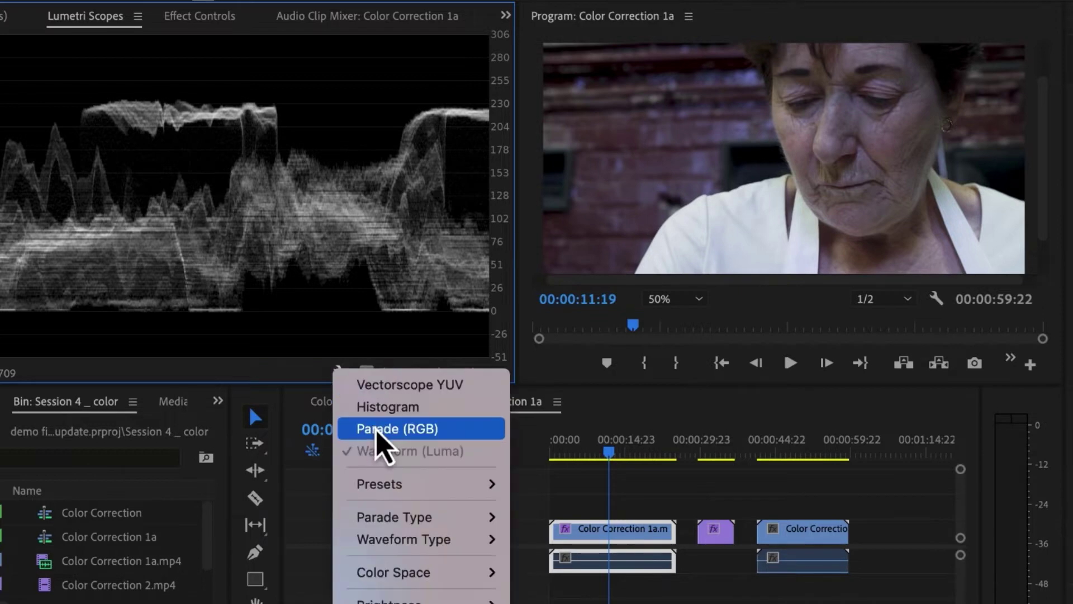
left_click(378, 436)
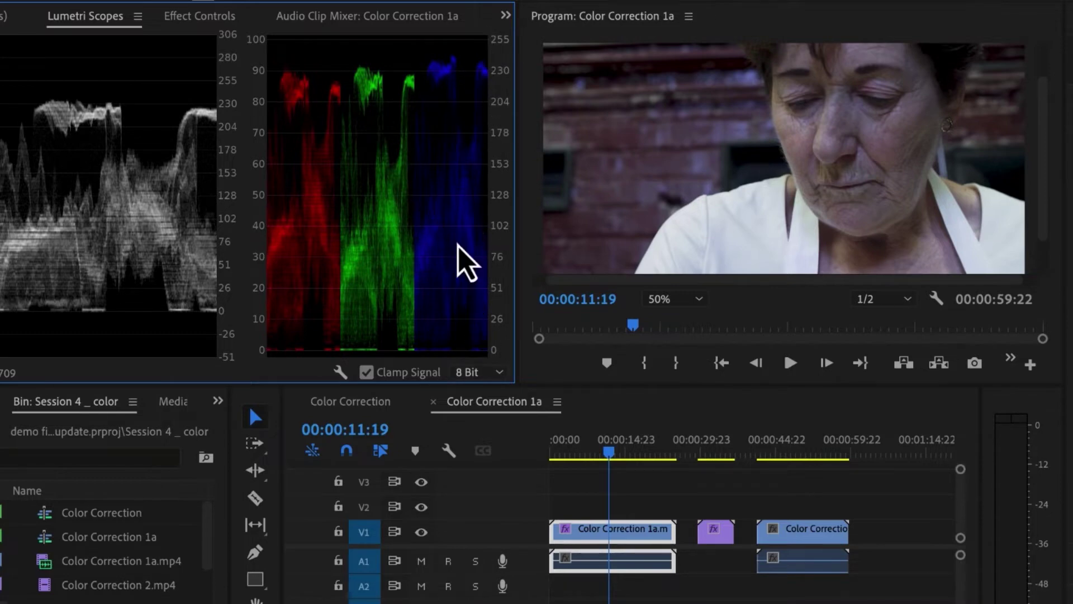
left_click(340, 372)
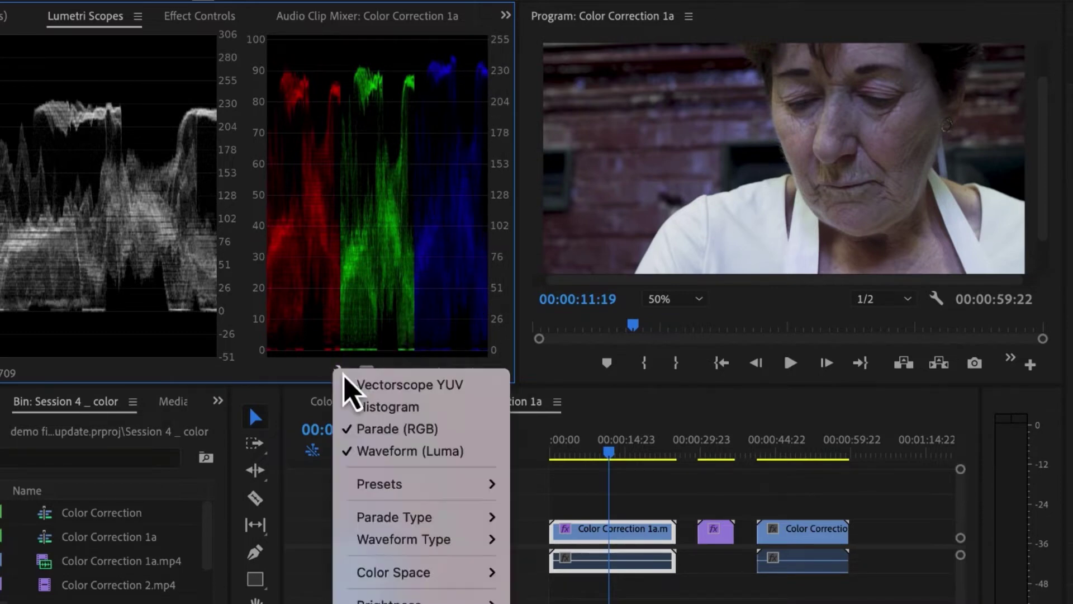
left_click(379, 385)
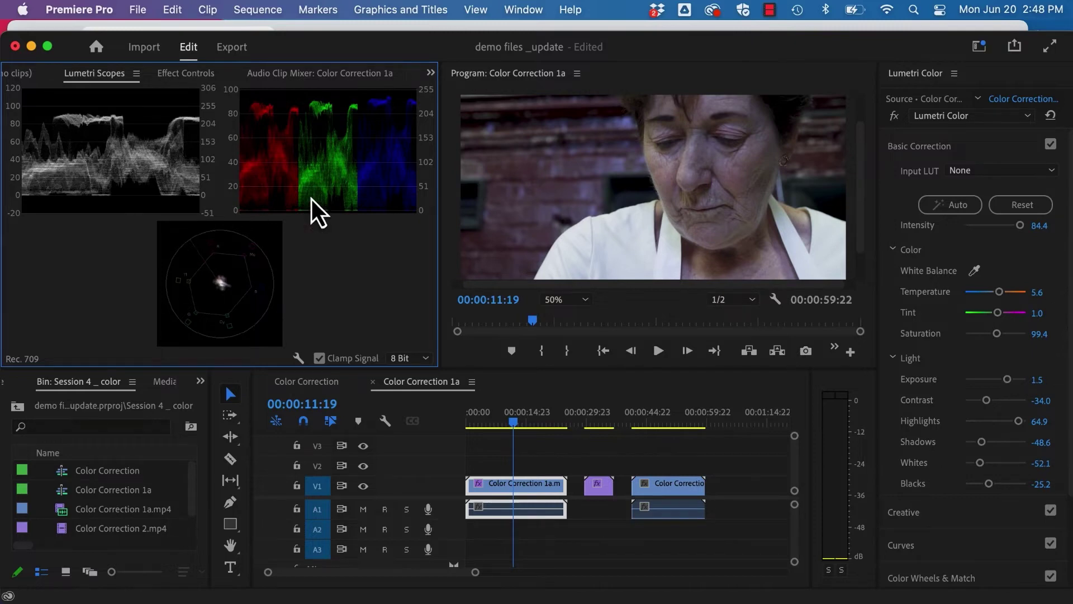
Set the Program monitor zoom to 25% and apply Lumetri Auto basic correction to the woman's clip.
left_click(582, 300)
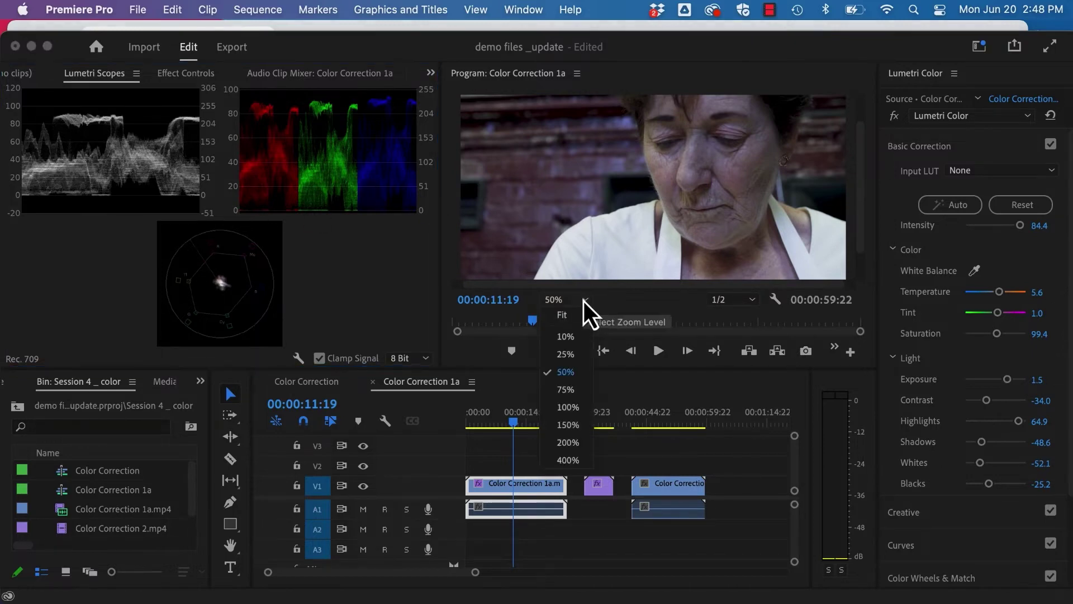
left_click(572, 353)
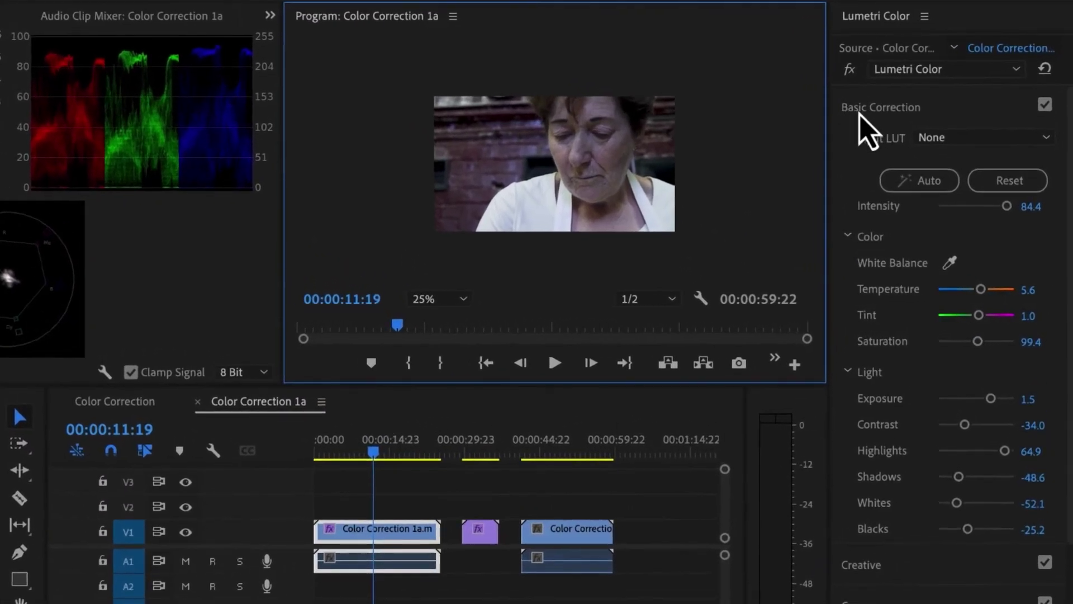
left_click(861, 113)
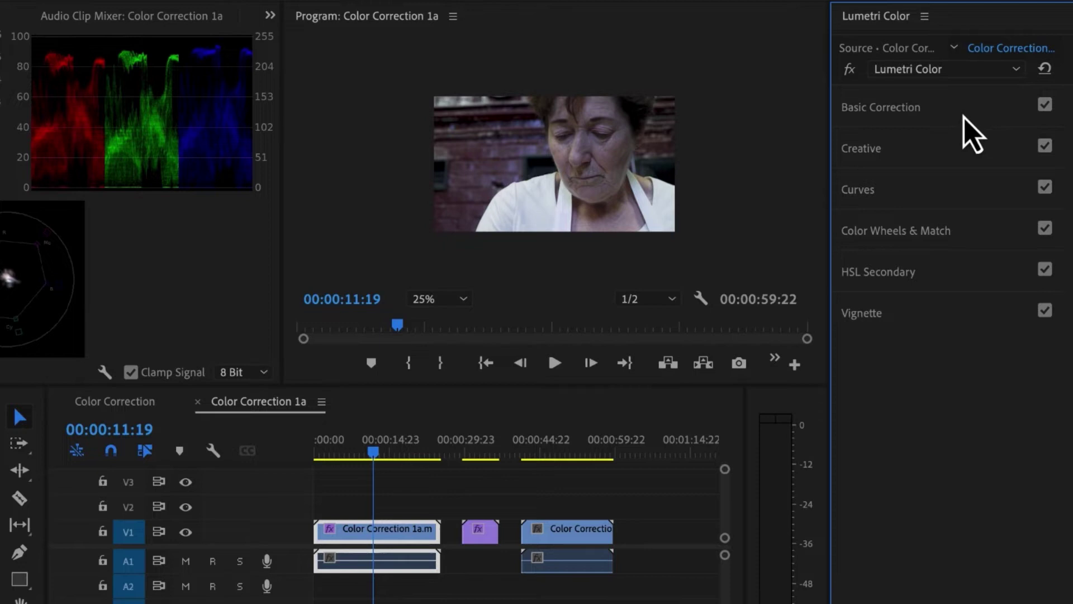
left_click(869, 109)
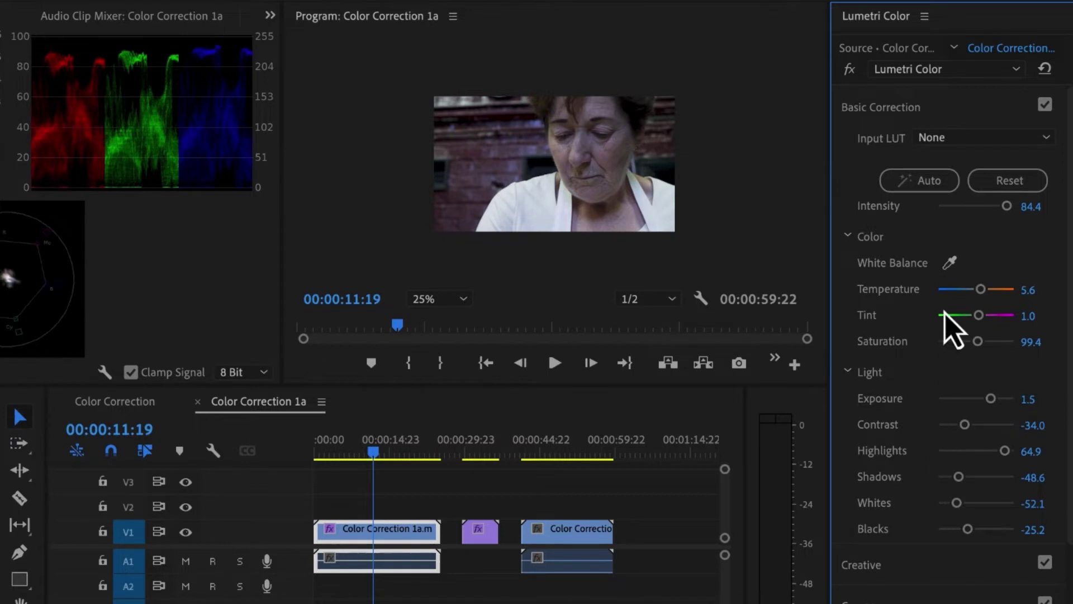
left_click(930, 188)
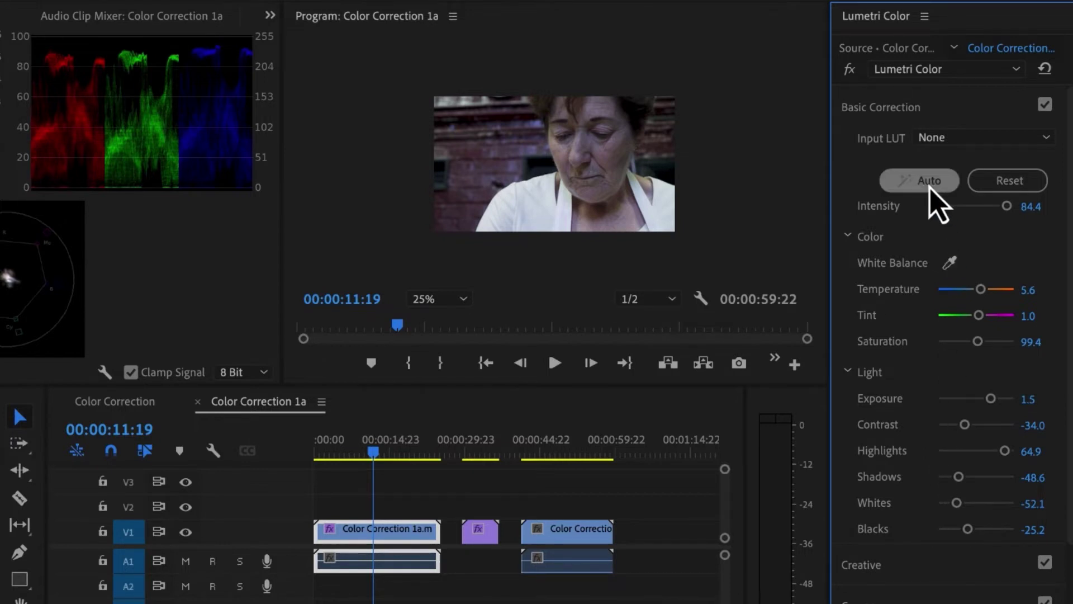
Reset Lumetri and set Exposure 1.4, Contrast 40.3, Highlights/Whites 24.7, Shadows/Blacks -19.5.
left_click(1007, 183)
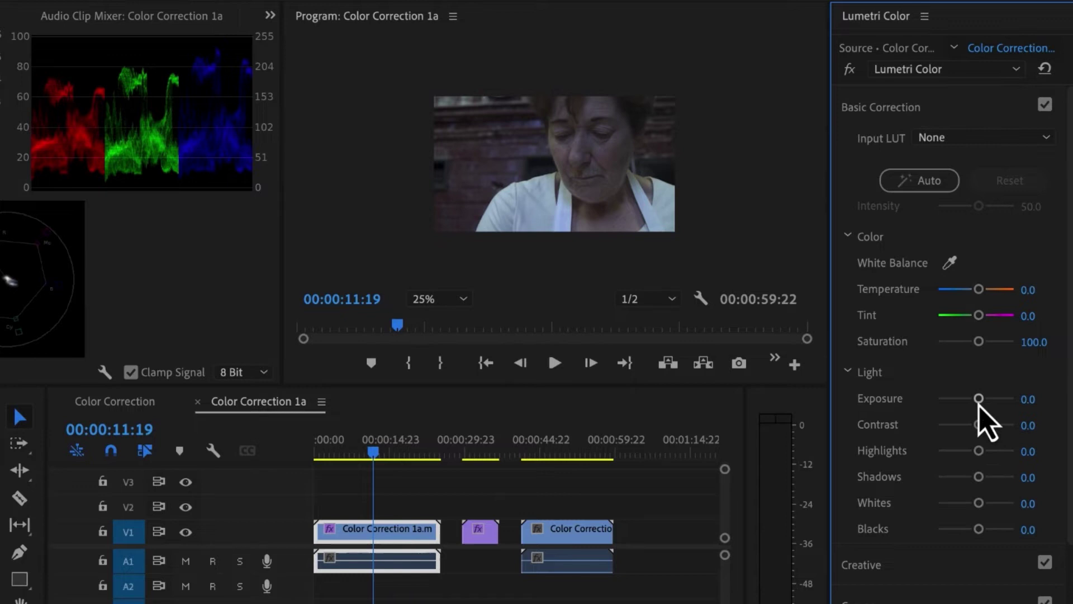
left_click_drag(980, 405, 991, 430)
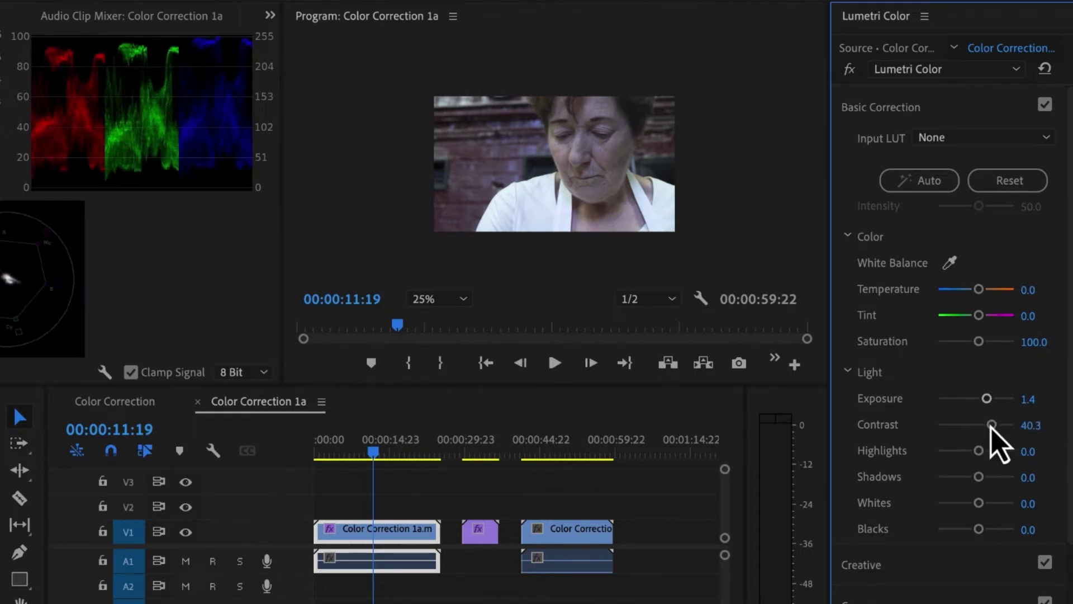
left_click(434, 301)
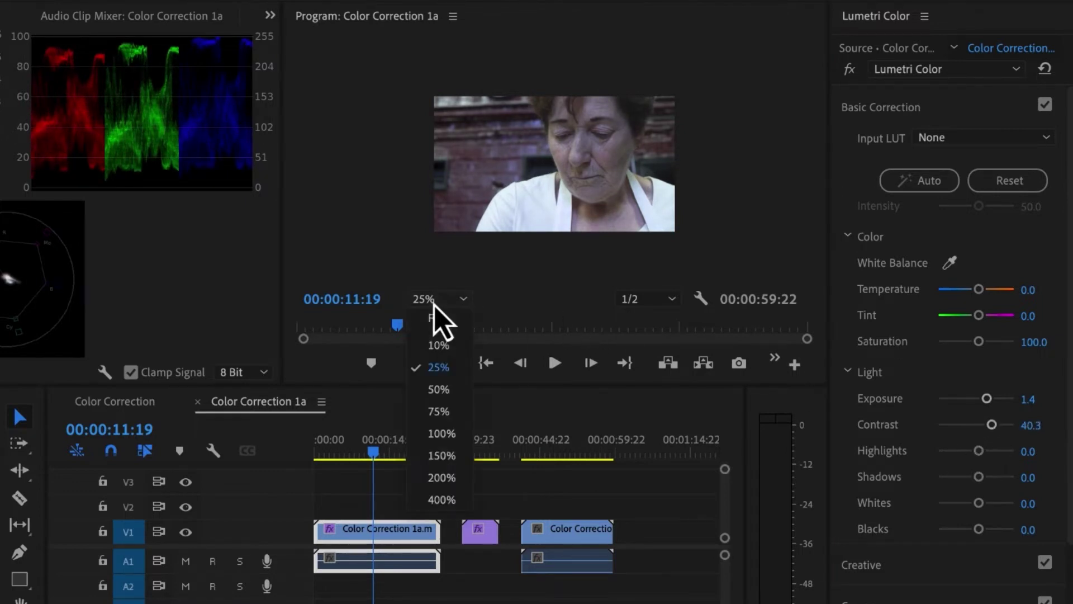
left_click(439, 389)
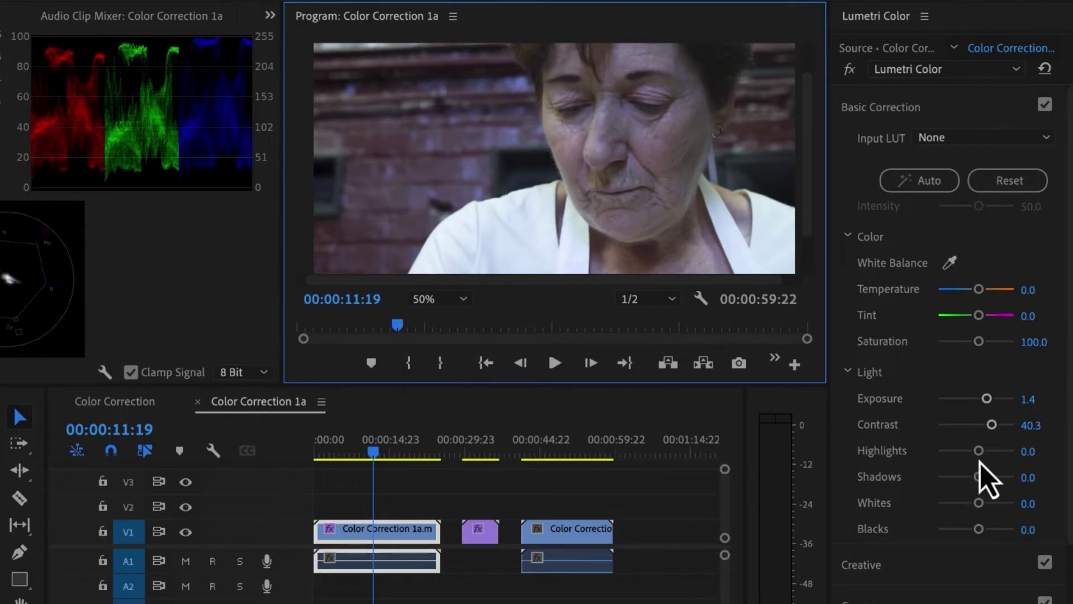
left_click_drag(978, 452, 968, 528)
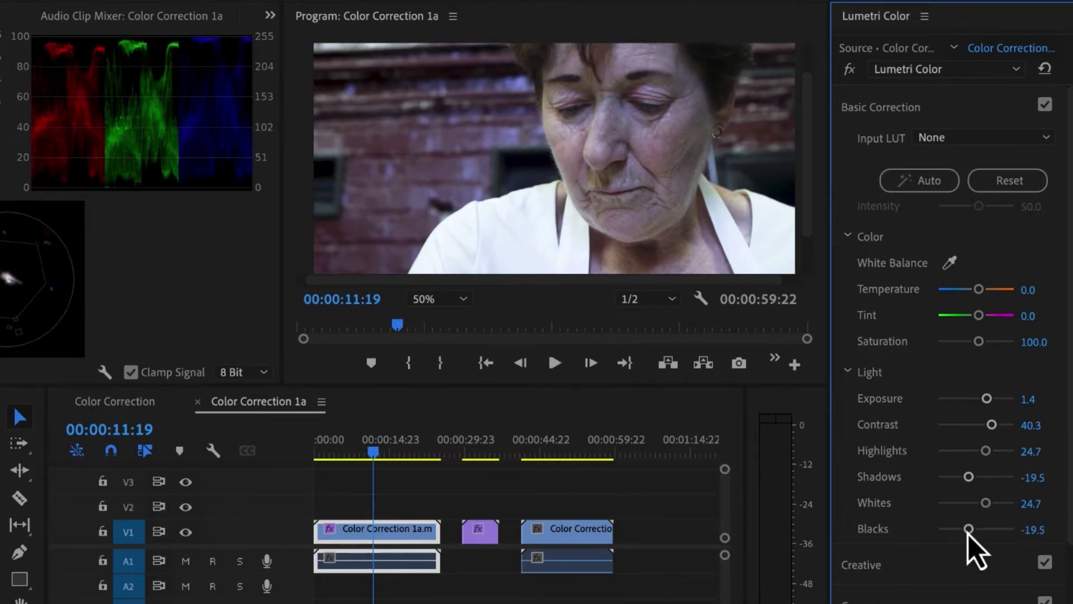
left_click(433, 299)
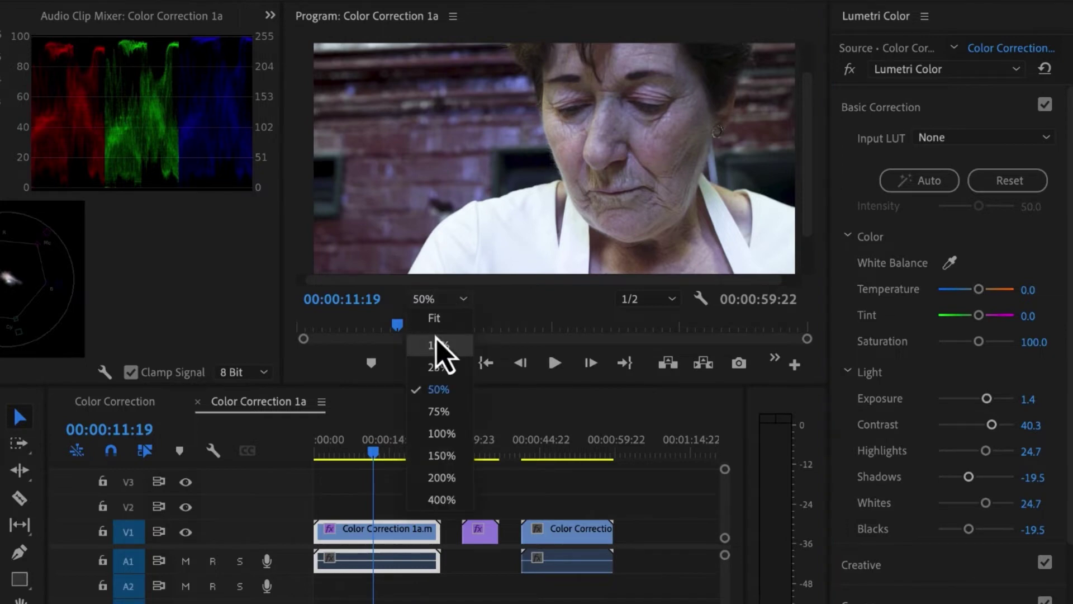
left_click(441, 369)
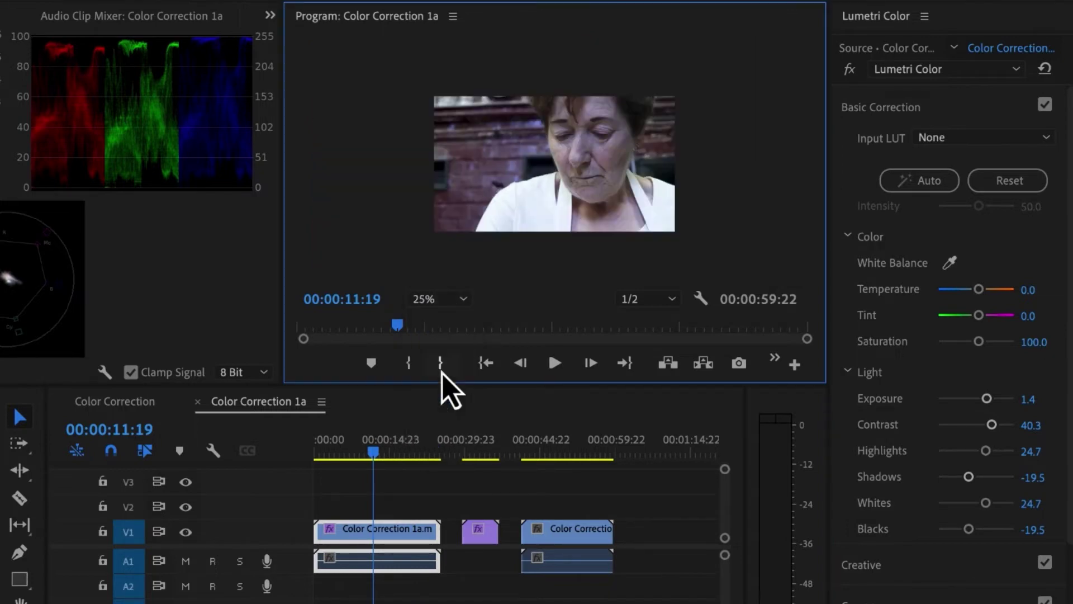
Reset Lumetri Color, then undo to restore Exposure 0.9, Contrast -20.1, Highlights 38.4.
left_click(1045, 69)
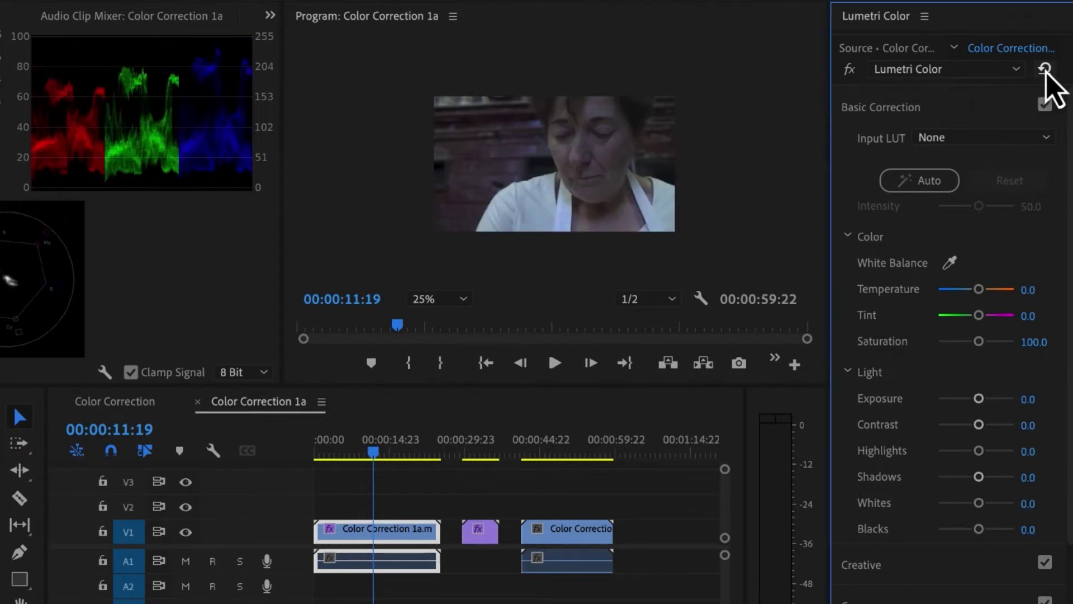
key("ctrl+z")
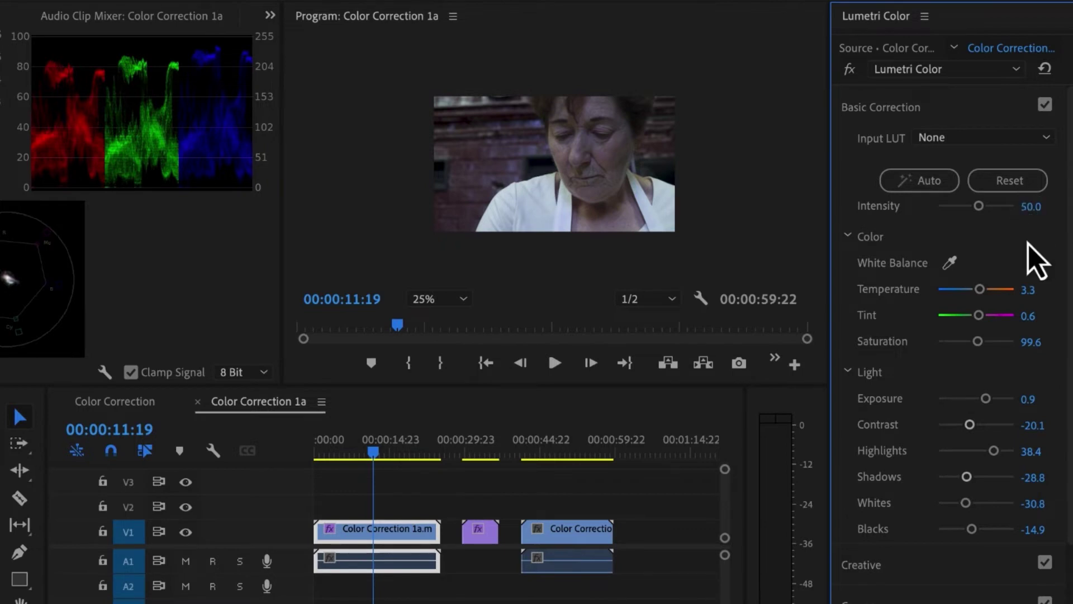
White-balance the first clip with the eyedropper to Temperature 31.2, Tint 6.3, and raise Saturation to 132.5.
left_click(950, 263)
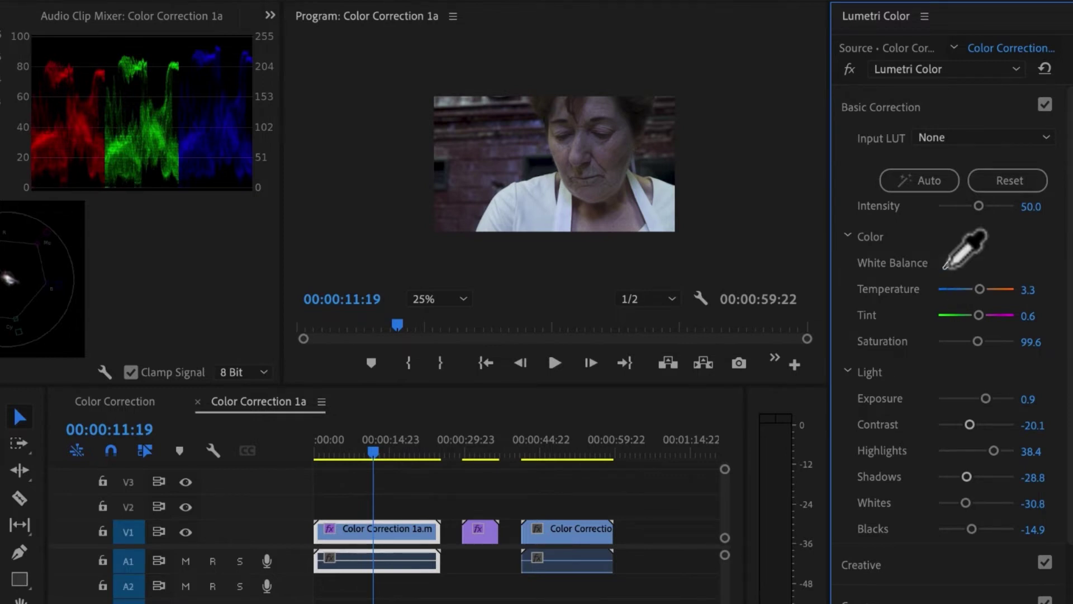
left_click(664, 194)
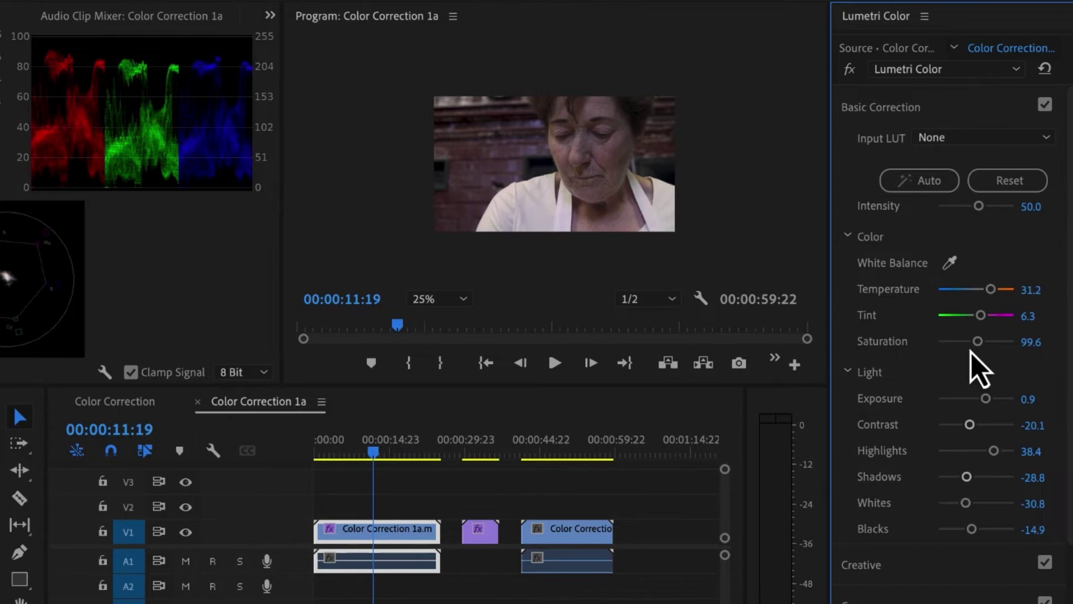
left_click_drag(978, 341, 987, 351)
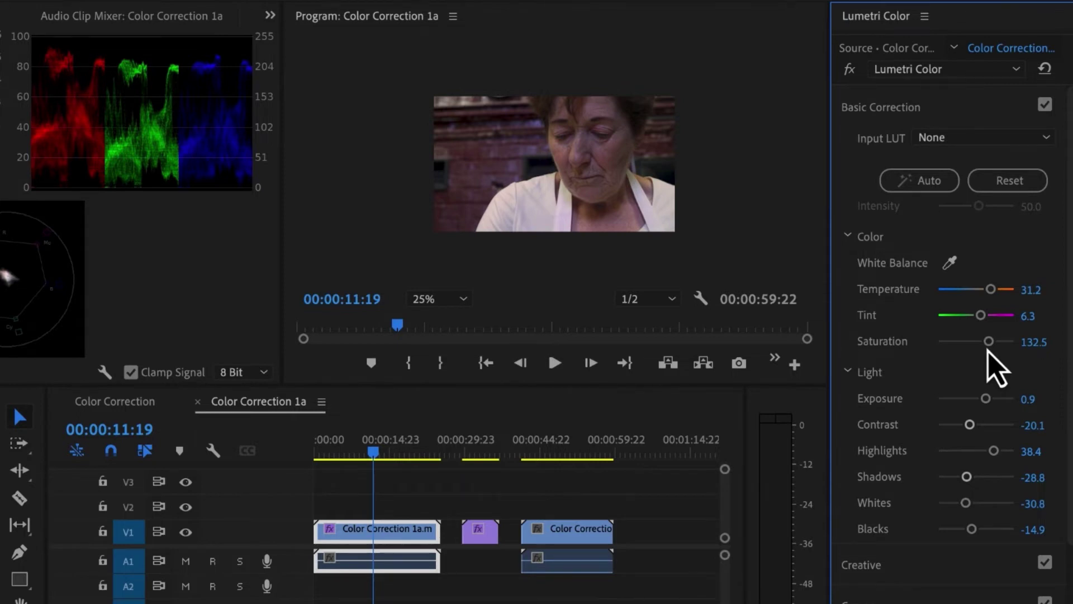
On the street clip, reset Lumetri and set Exposure 2.1 and Contrast -22.1.
left_click(374, 458)
left_click_drag(374, 460, 493, 459)
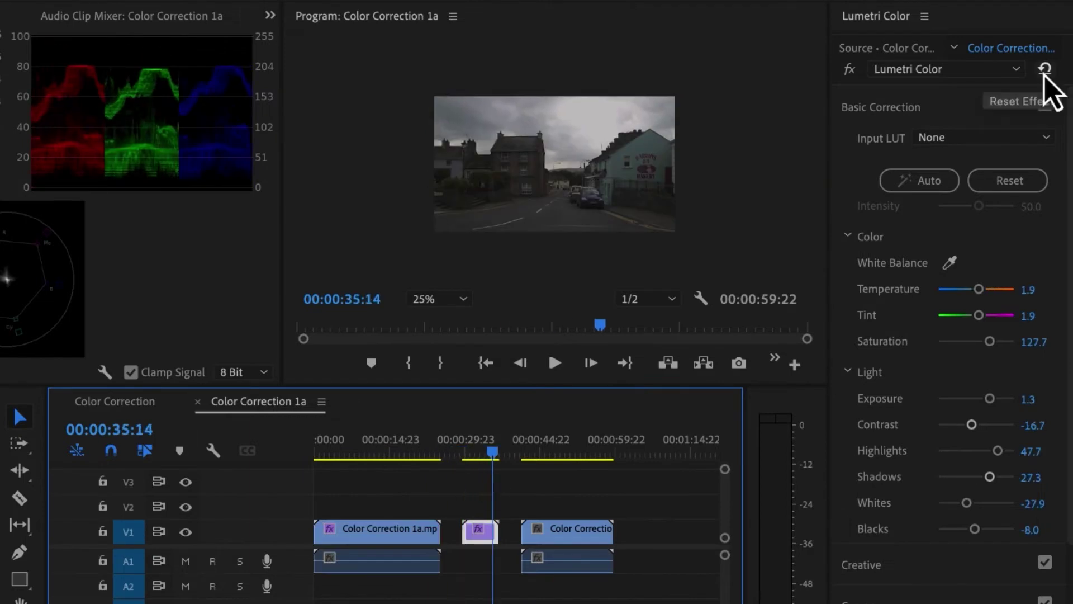
left_click(1044, 70)
left_click_drag(978, 399, 993, 400)
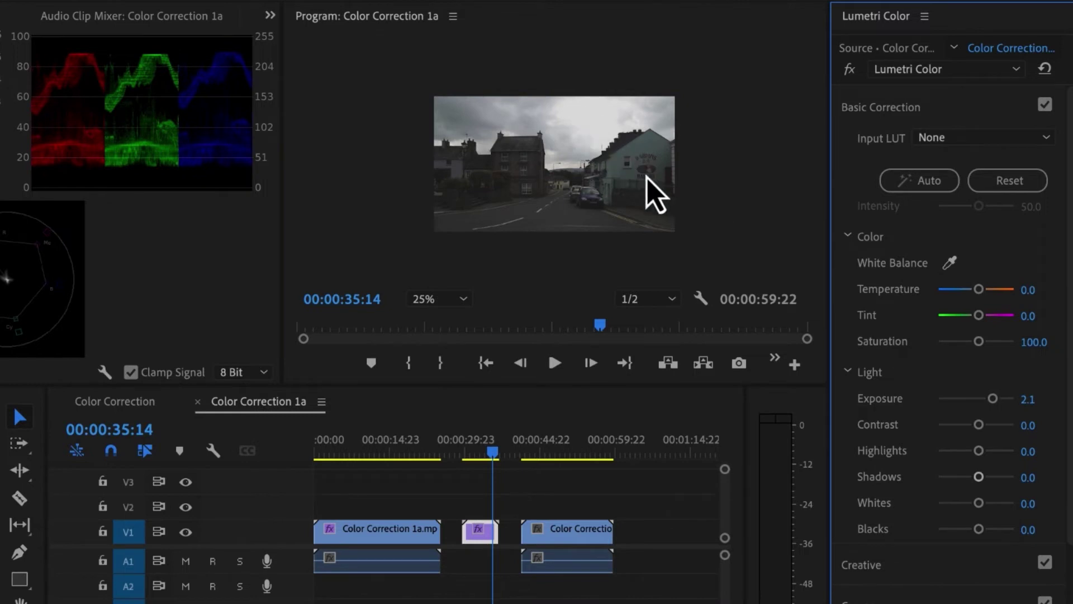
left_click_drag(979, 426, 970, 529)
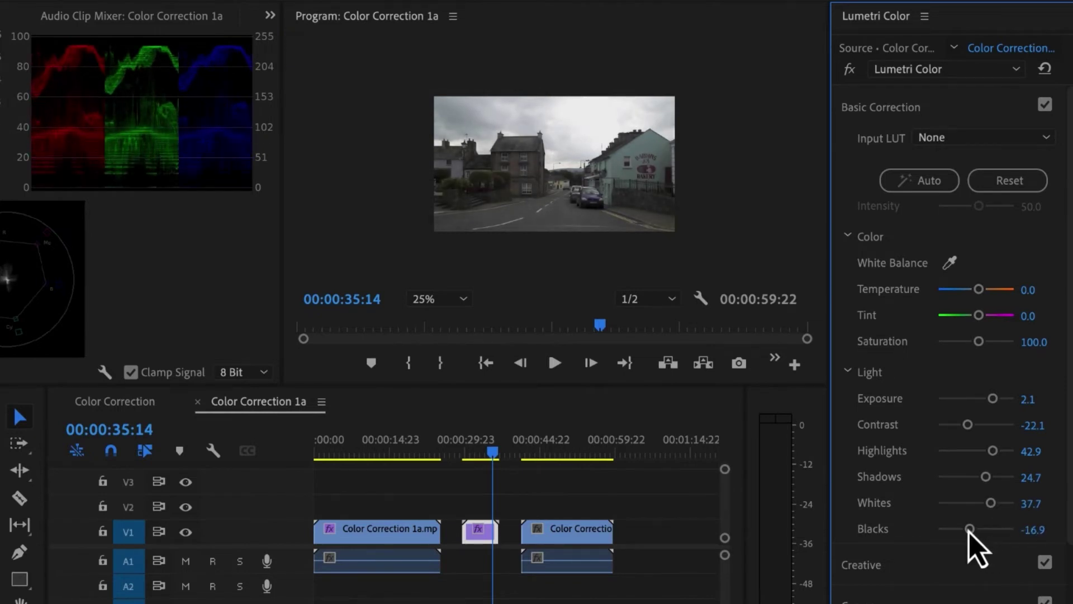
White-balance on the sky, raise Saturation to 140.3, and compare via reset and undo.
left_click(949, 262)
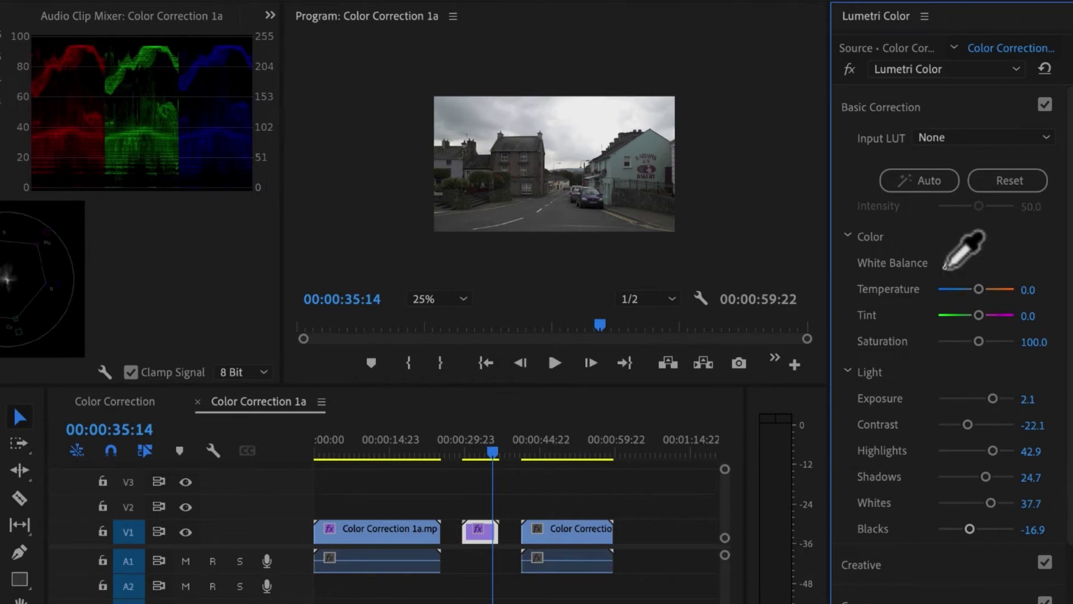
left_click(595, 117)
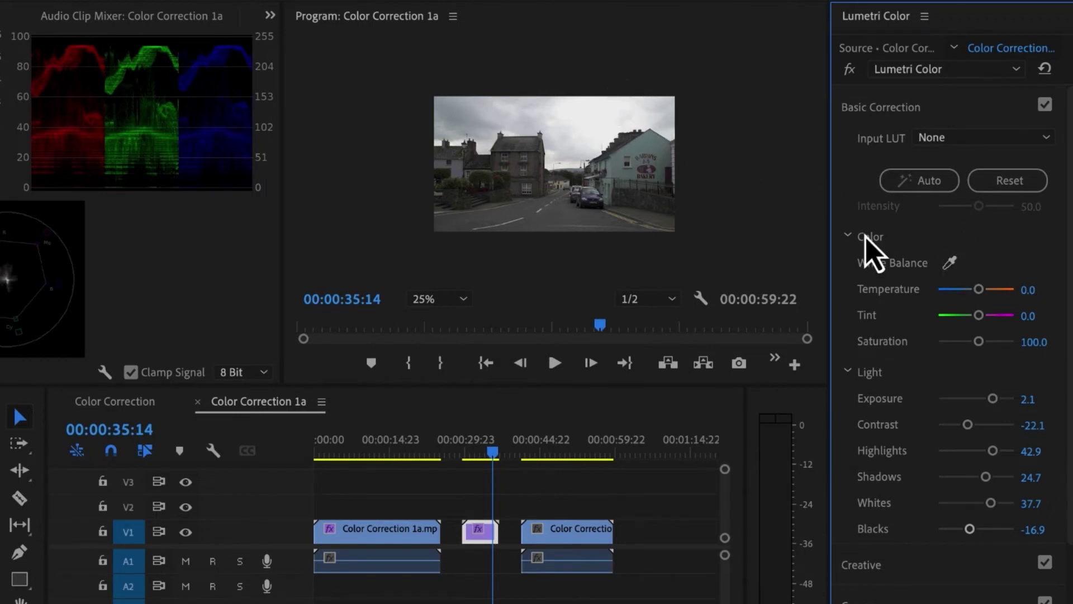
left_click_drag(979, 342, 991, 351)
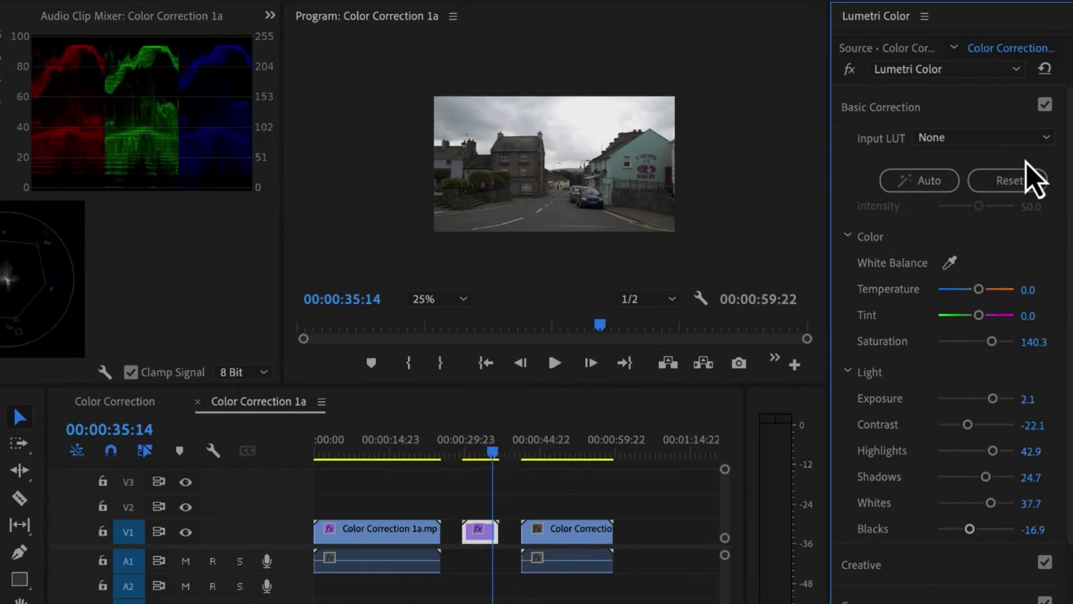
left_click(1045, 68)
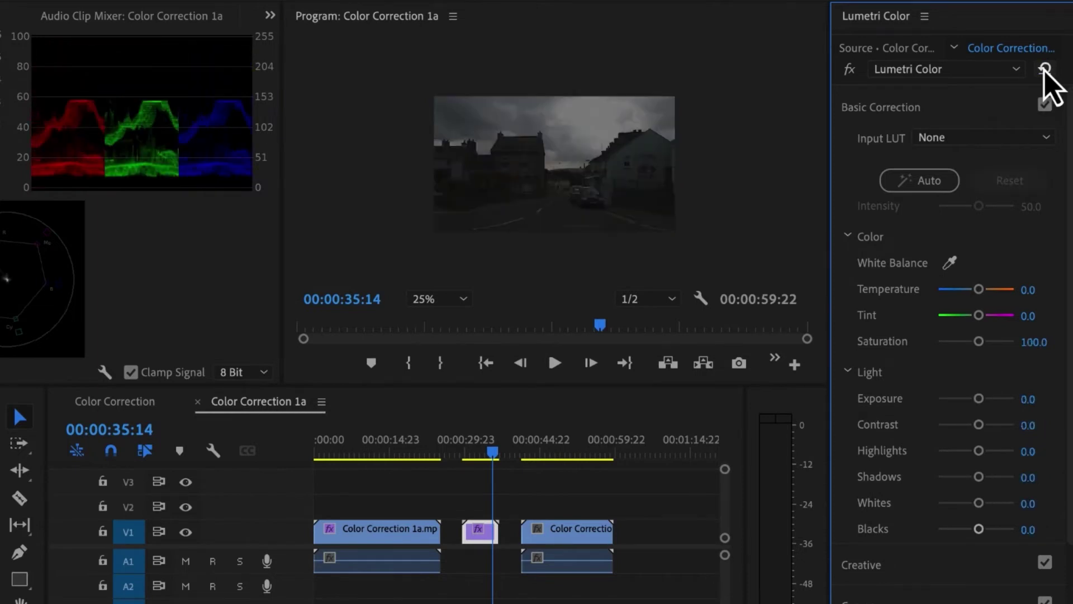
key("ctrl+z")
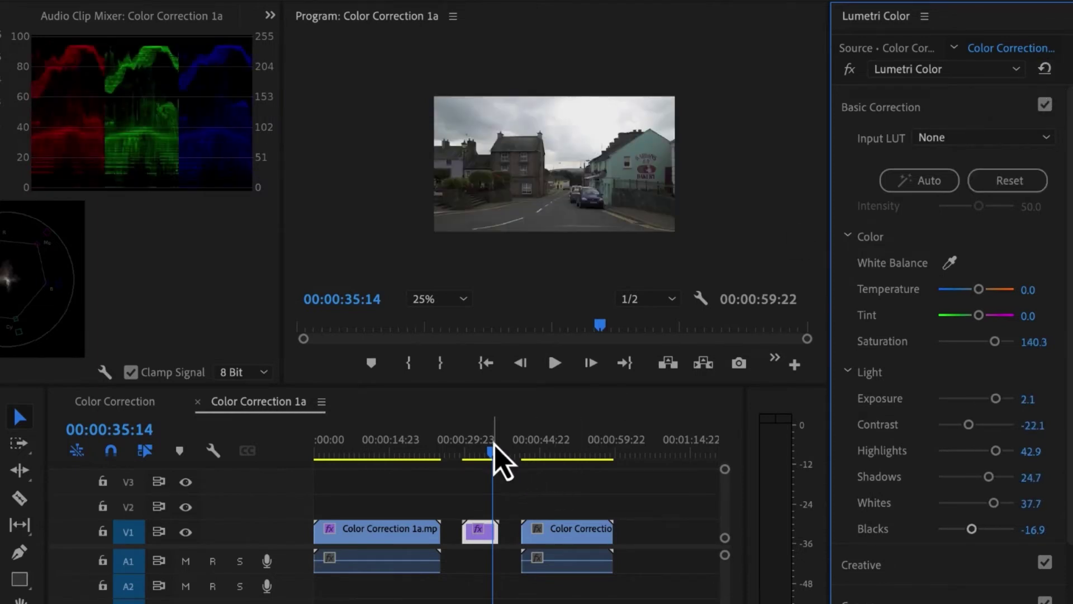
Grade the man-at-the-wall clip: Exposure 0.7, shirt white balance to Temperature -39.4, compared ungraded.
left_click_drag(493, 444, 543, 452)
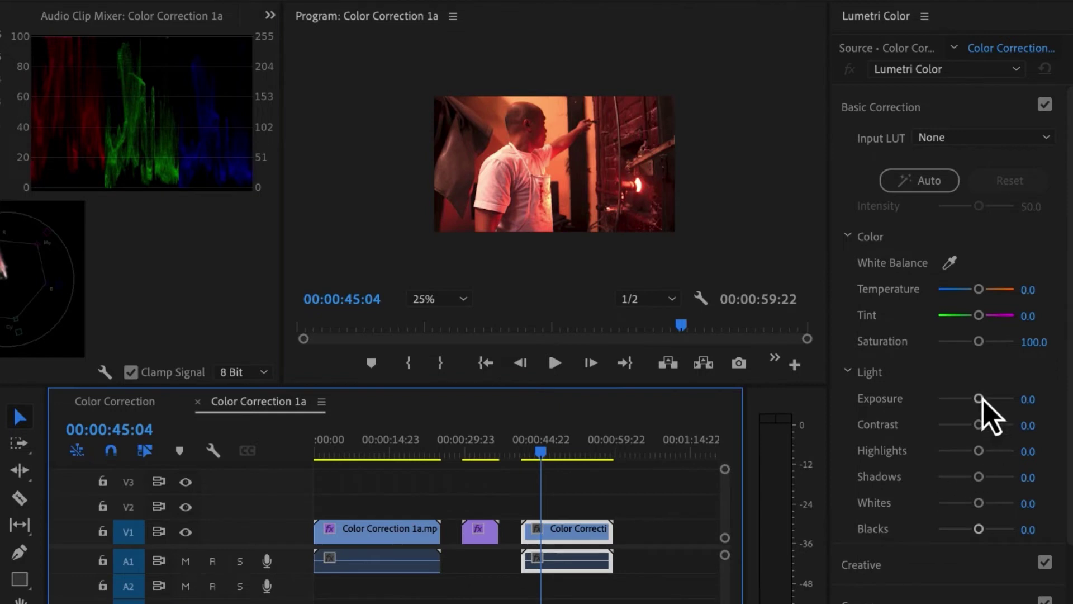
left_click_drag(979, 398, 968, 530)
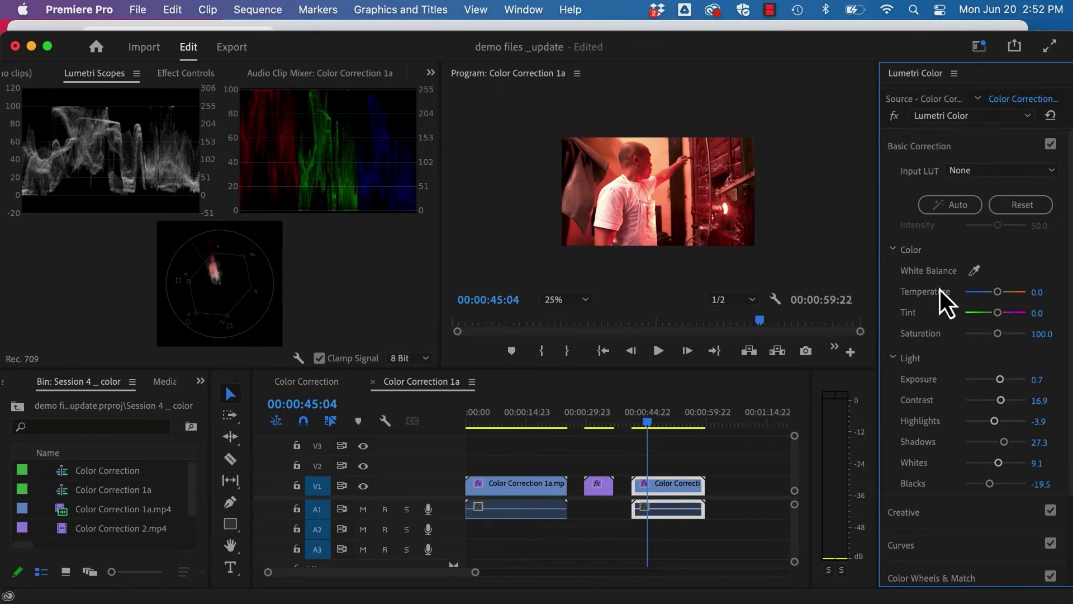
left_click(974, 271)
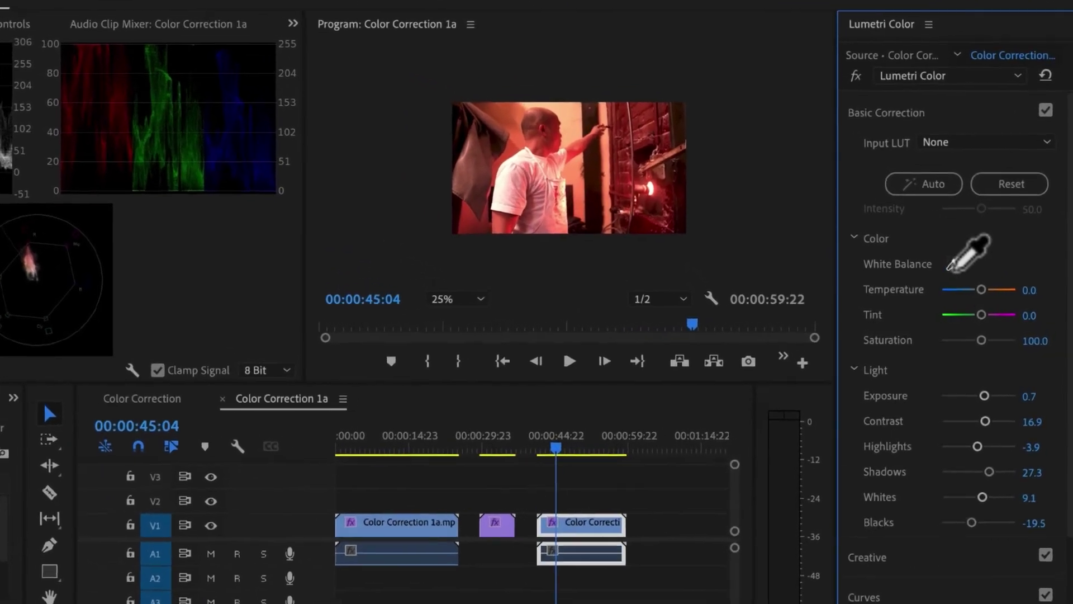
left_click(502, 156)
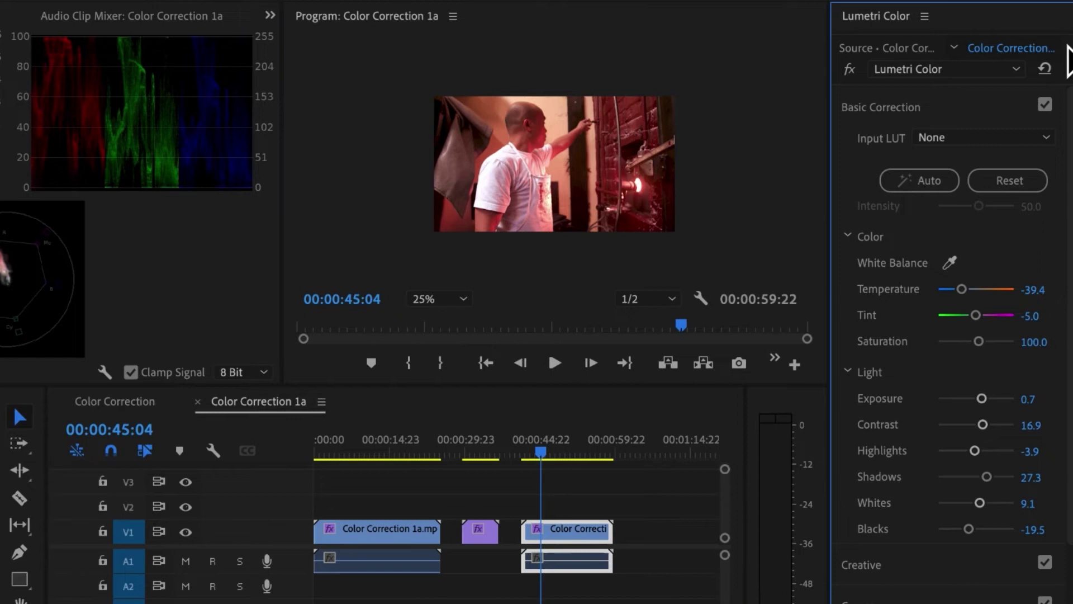
left_click(1045, 68)
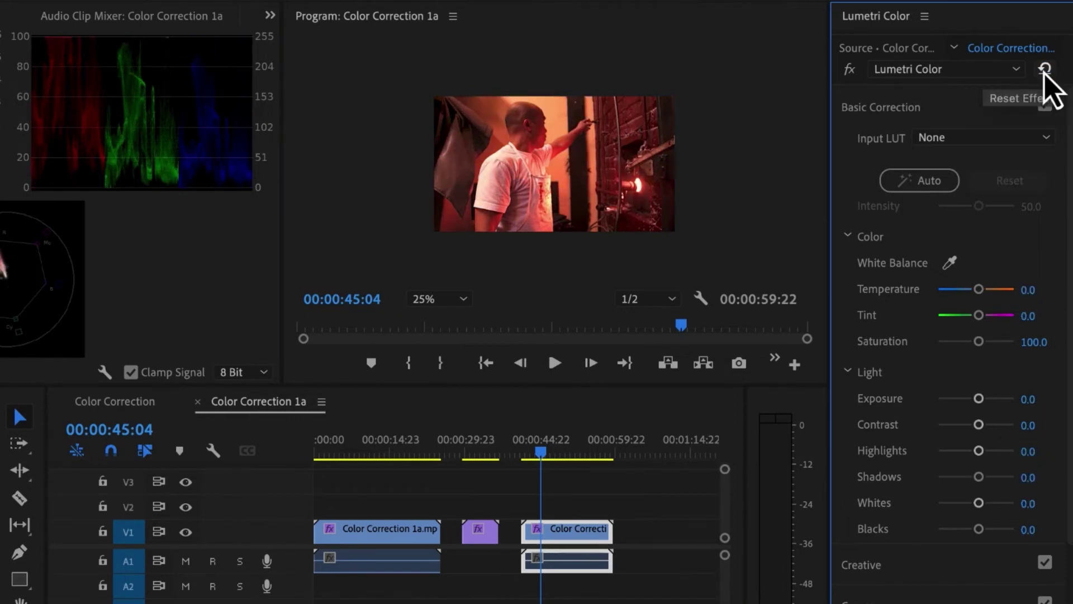
key("ctrl+z")
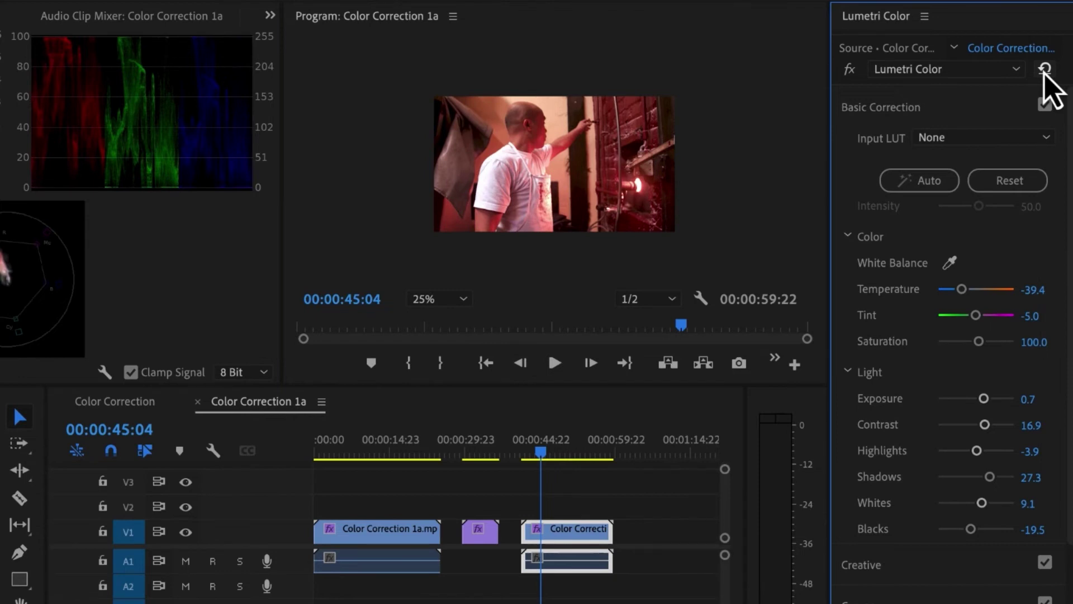
Collapse Basic Correction, expand the Creative section, and scrub back to the woman's clip at 00:00:12:05.
left_click(890, 110)
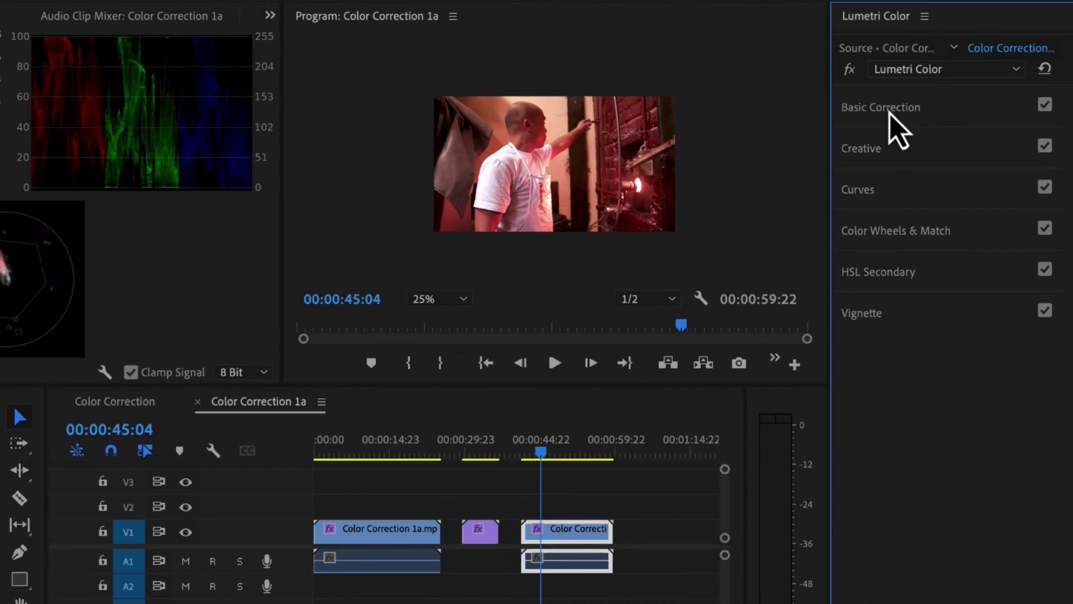
left_click(864, 148)
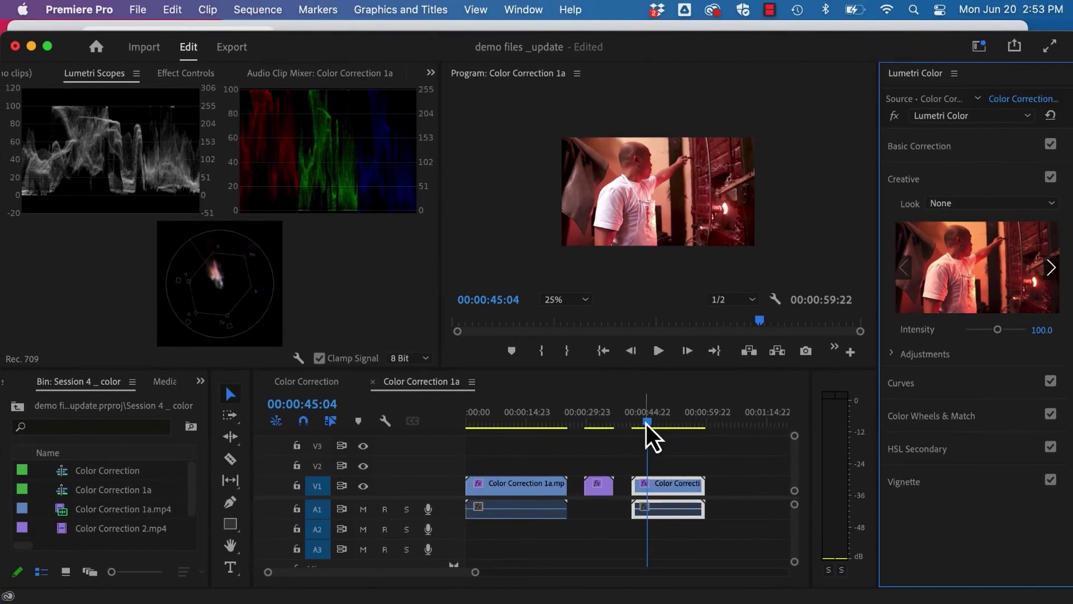
left_click_drag(646, 423, 515, 441)
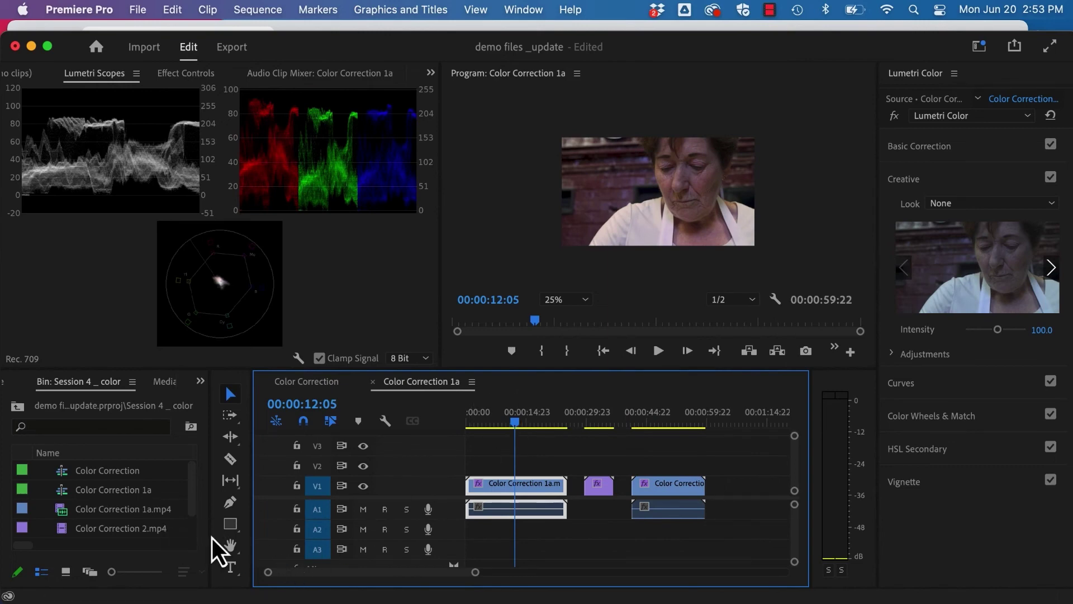
Create a new Adjustment Layer in the Project panel with the default video settings.
left_click_drag(212, 538, 343, 557)
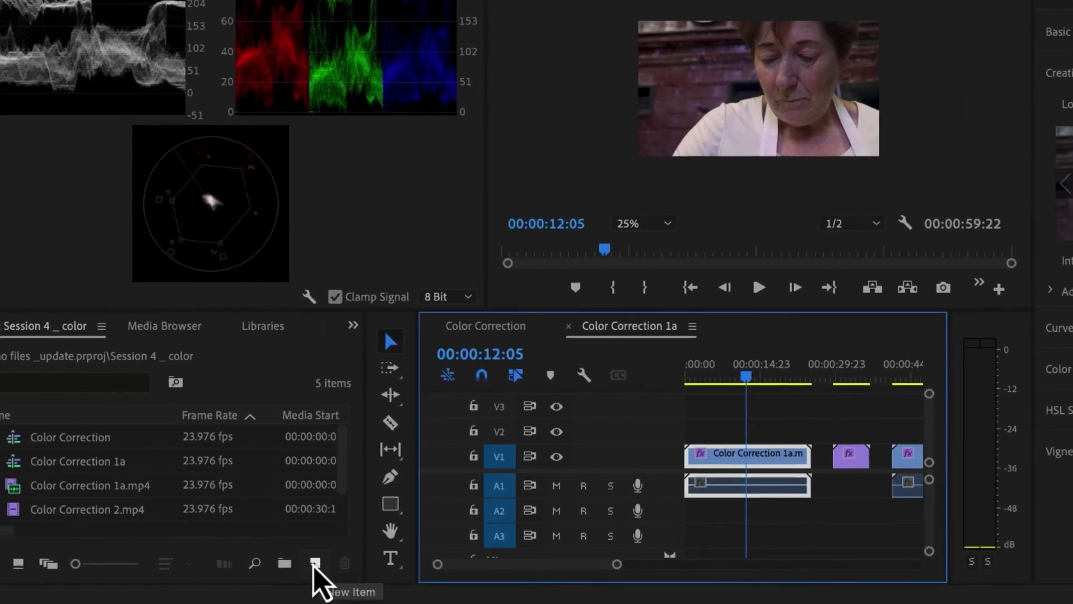
left_click(315, 563)
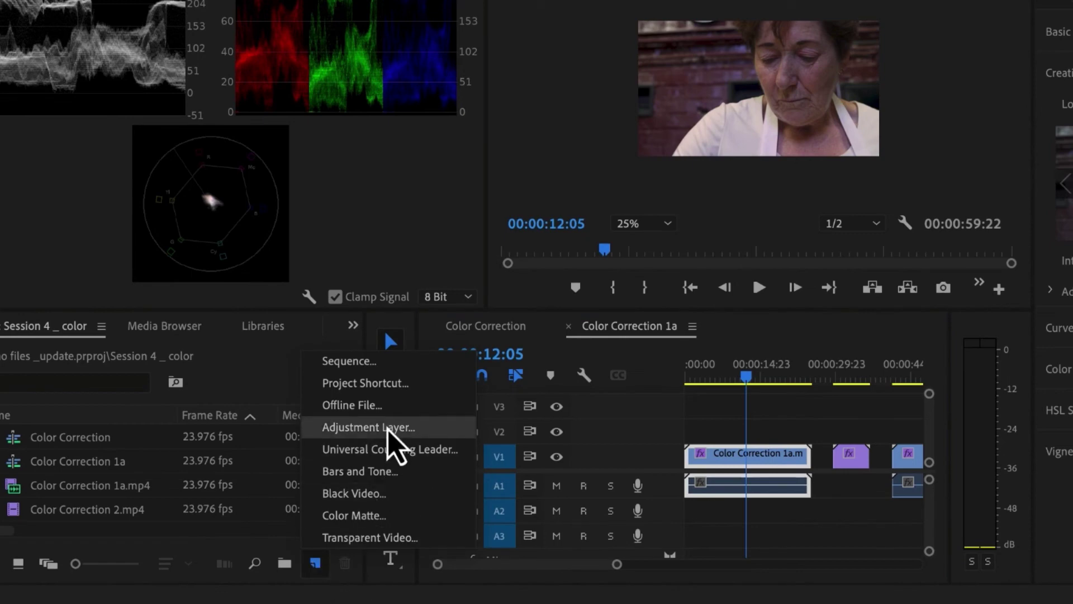
left_click(387, 429)
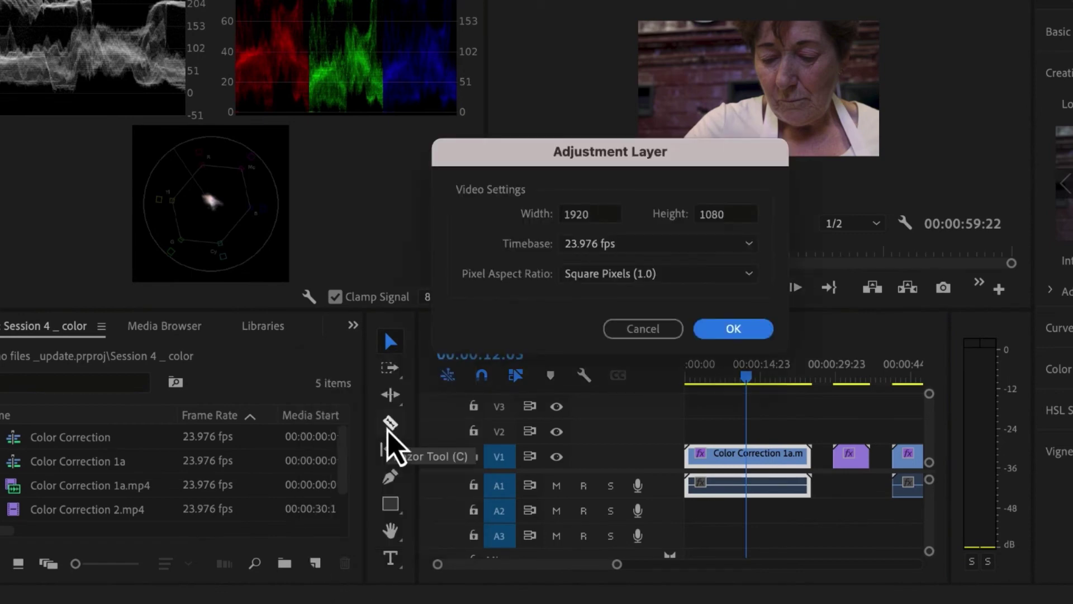
left_click(747, 330)
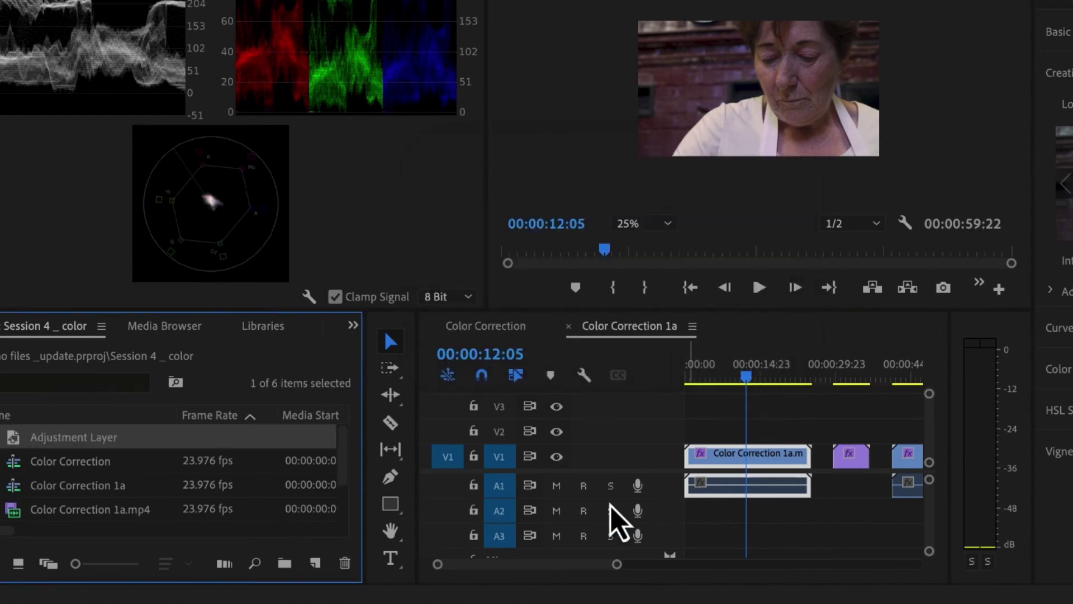
Place the adjustment layer on V2 at the sequence start and extend it to the last clip's end.
left_click_drag(17, 439, 917, 429)
left_click_drag(617, 571, 665, 567)
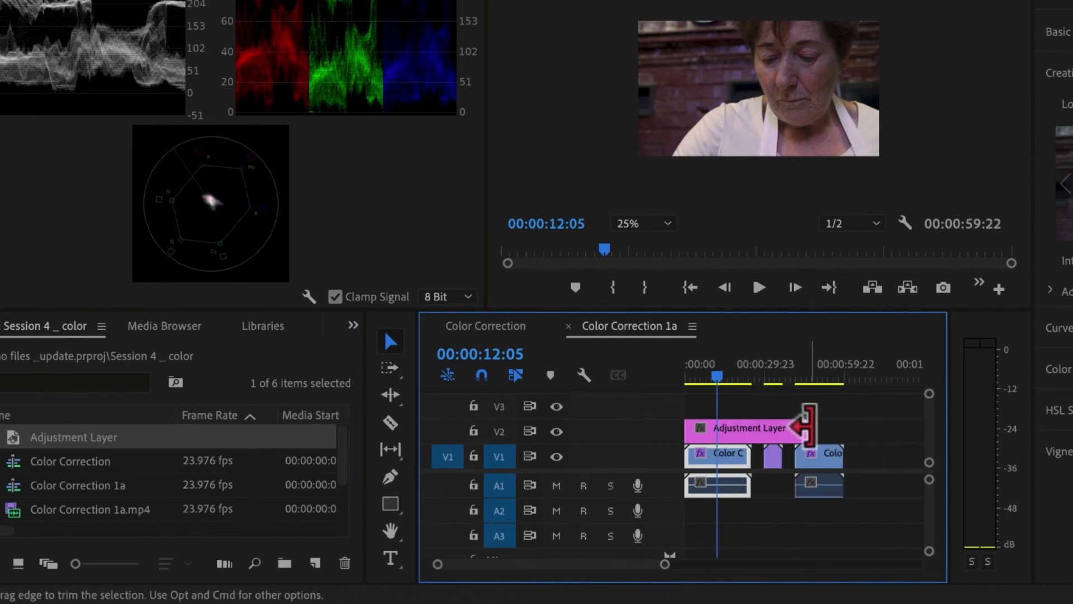
left_click_drag(807, 430, 835, 428)
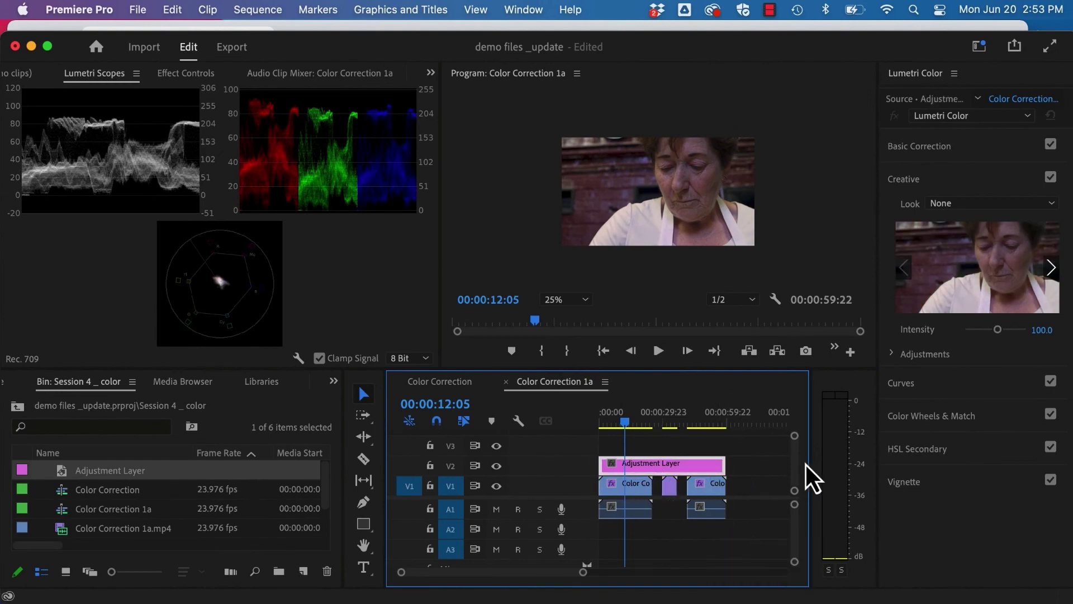
Preview the Fuji REALA 500D Kodak 2393 creative look across the sequence, then try SL BIG LDR.
left_click(973, 205)
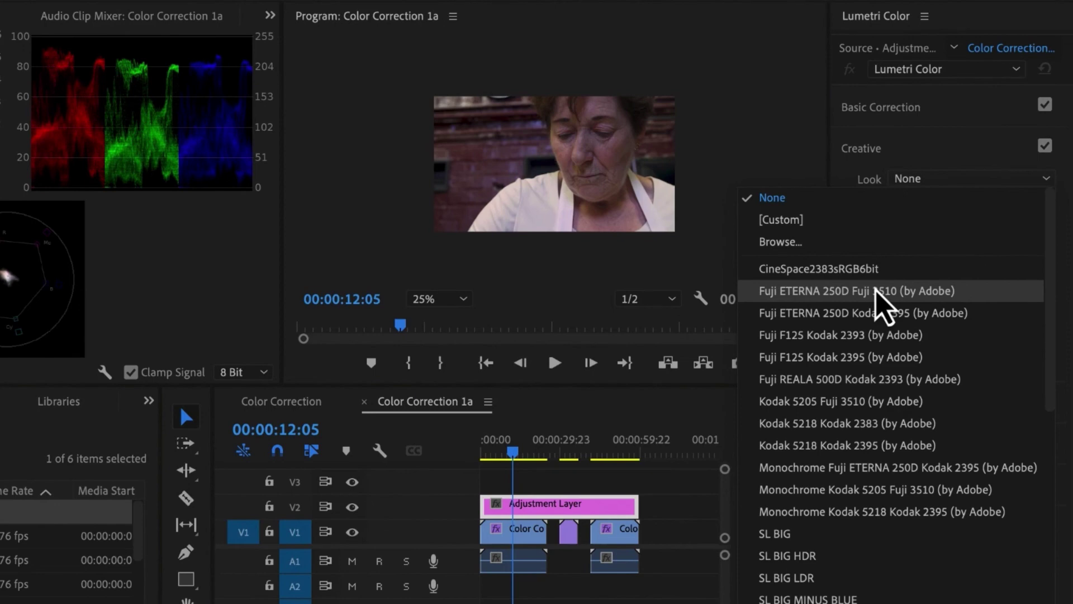
left_click(838, 379)
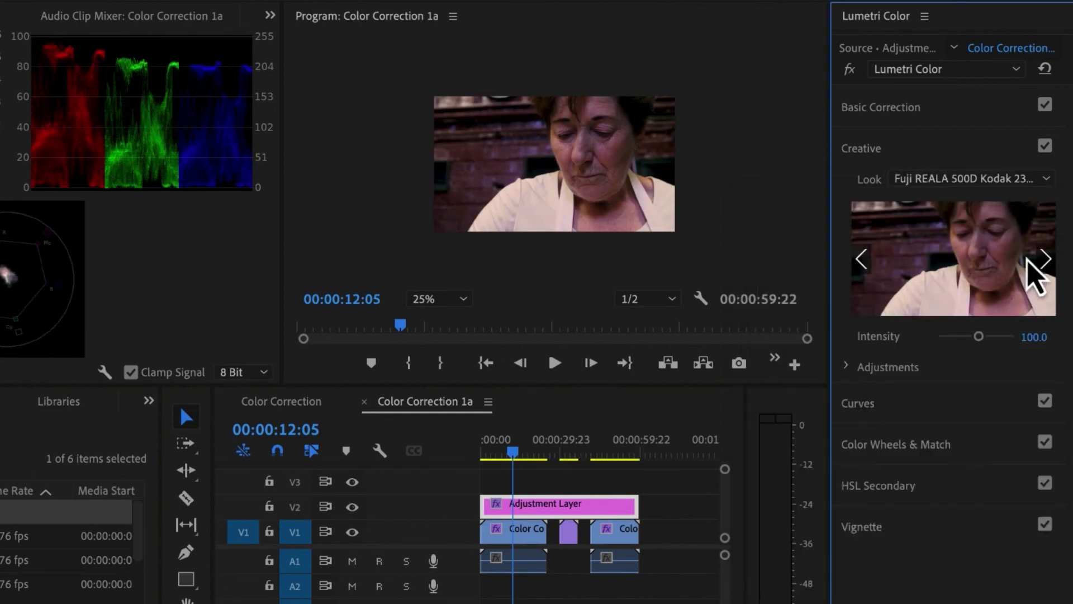
left_click(519, 452)
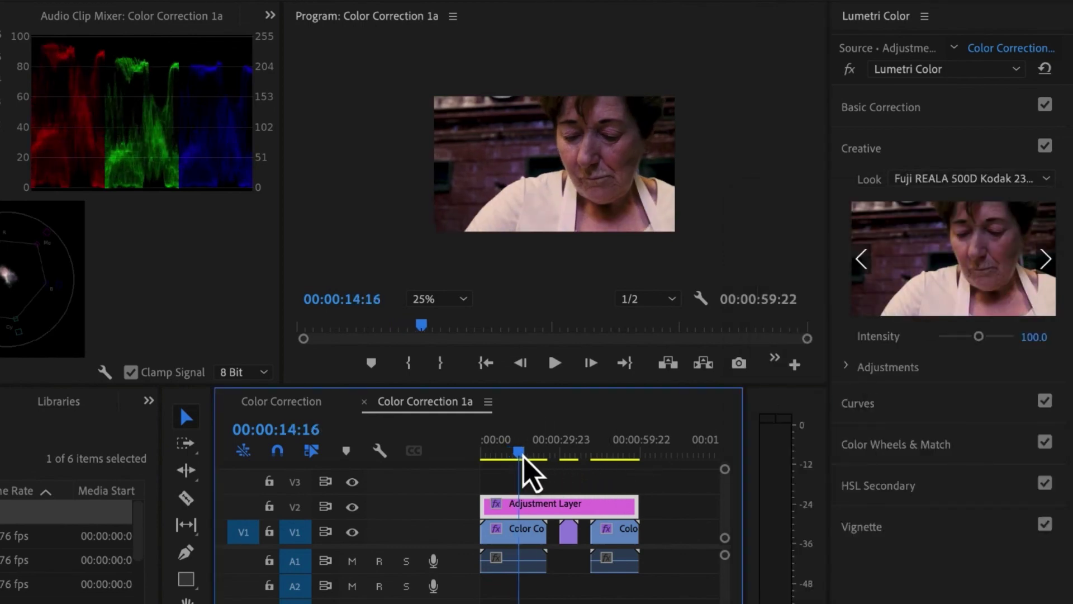
mouse_move(523, 456)
left_mouse_down()
mouse_move(611, 459)
mouse_move(503, 460)
left_mouse_up()
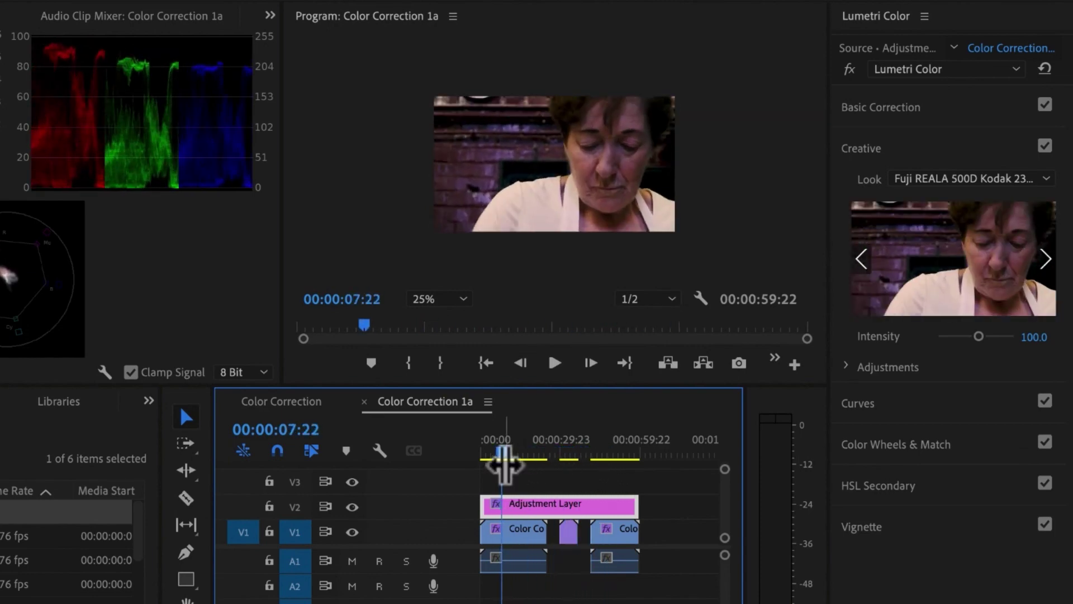
left_click(926, 182)
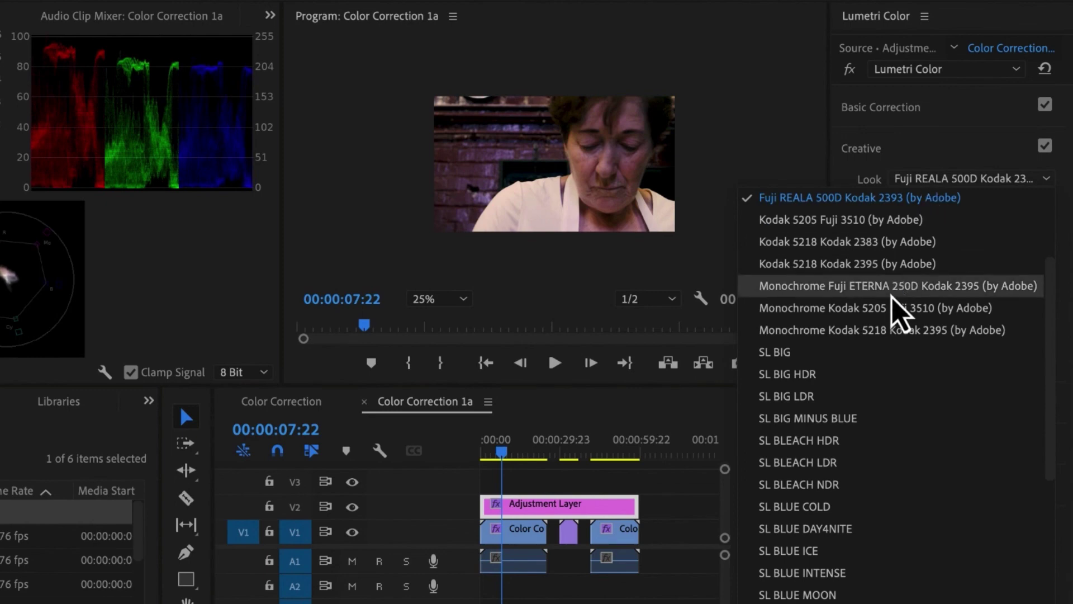
left_click(876, 395)
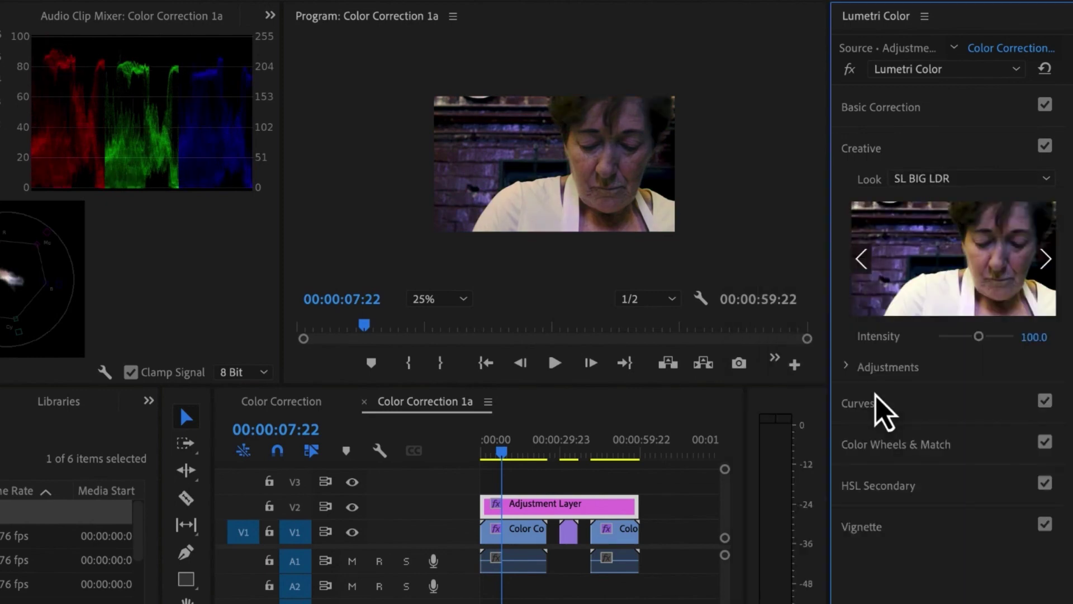
Switch the look to SL CLEAN FUJI B SOFT and compare intensities, ending at 100.
left_click(928, 180)
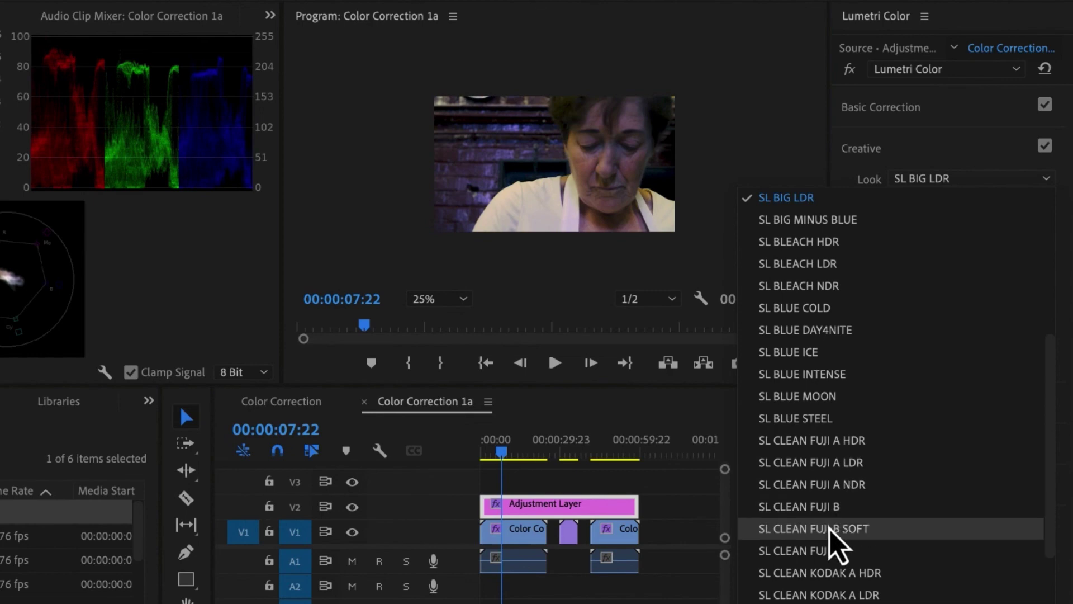
left_click(830, 528)
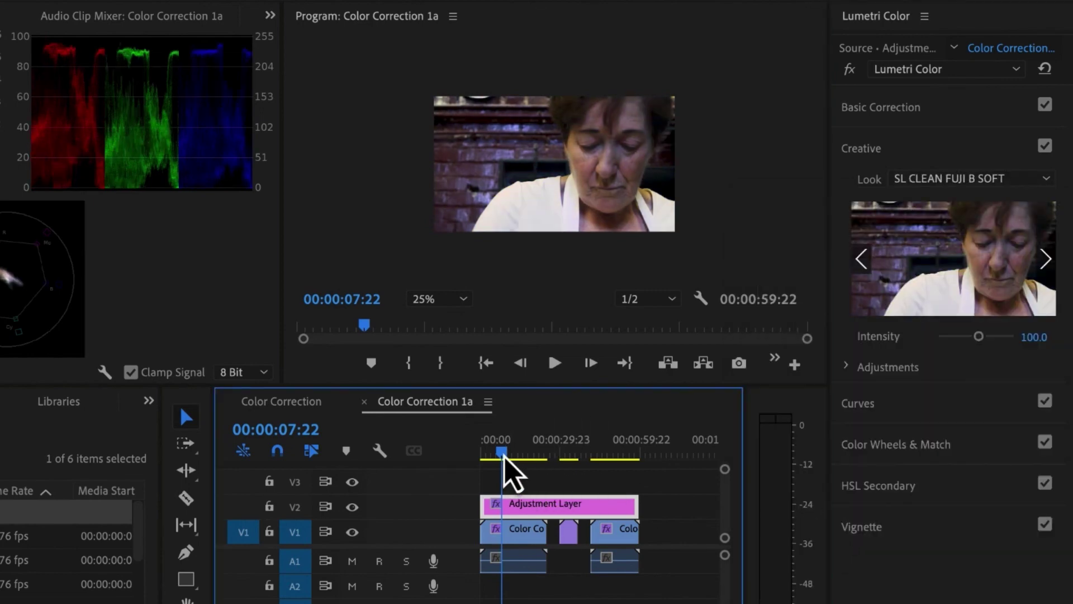
left_click(520, 455)
left_click_drag(524, 455, 616, 450)
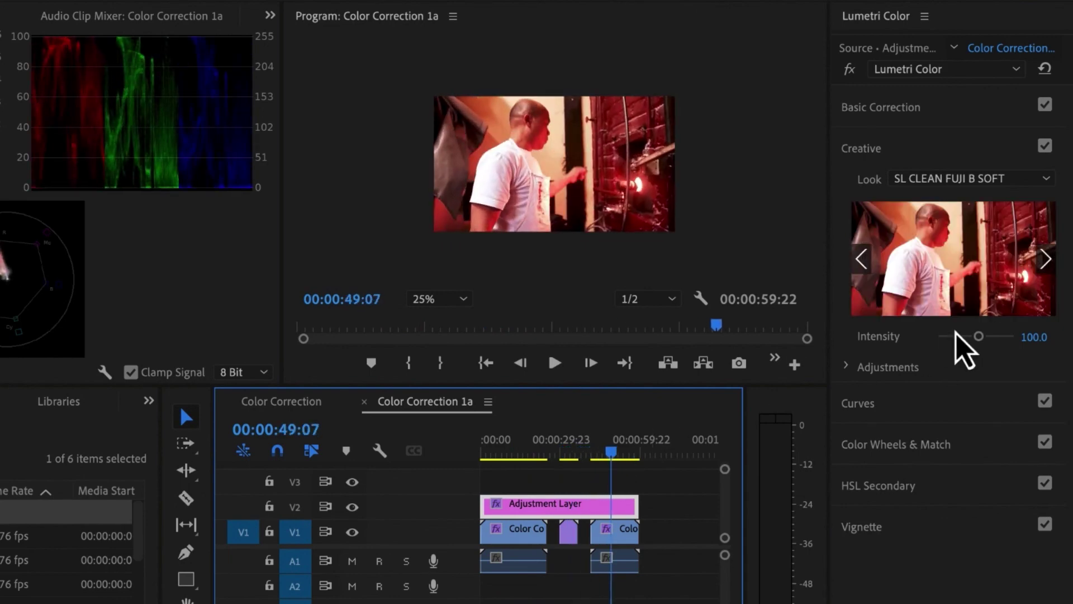
left_click_drag(979, 337, 933, 340)
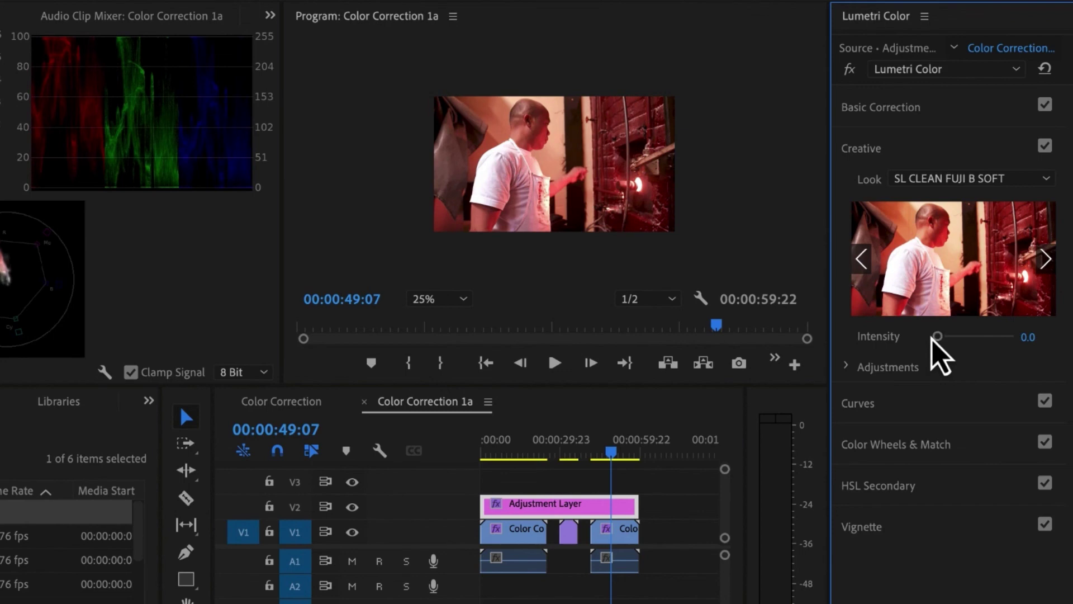
double_click(932, 337)
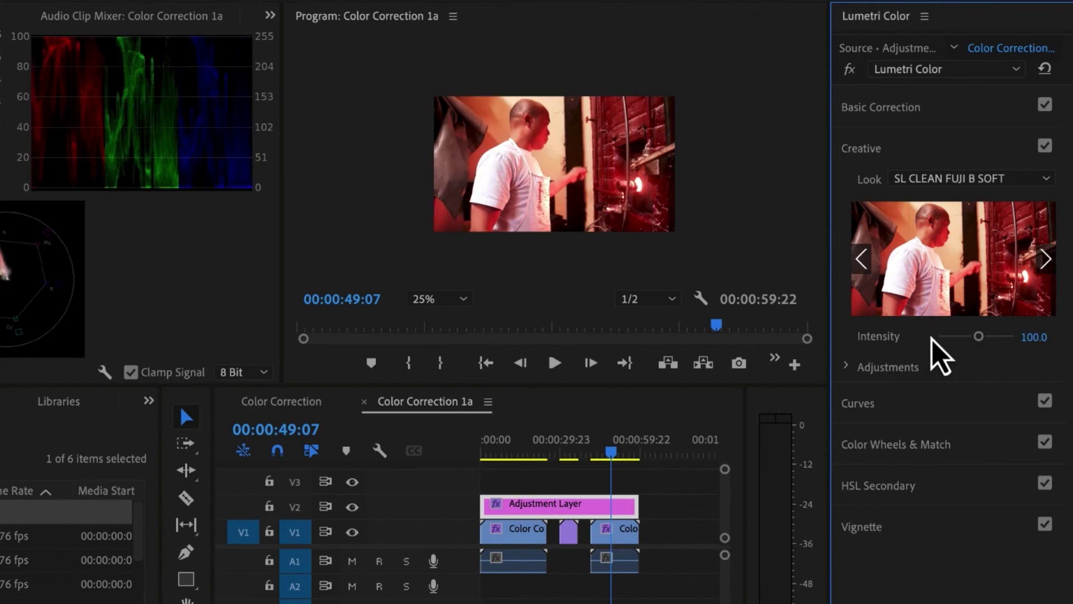